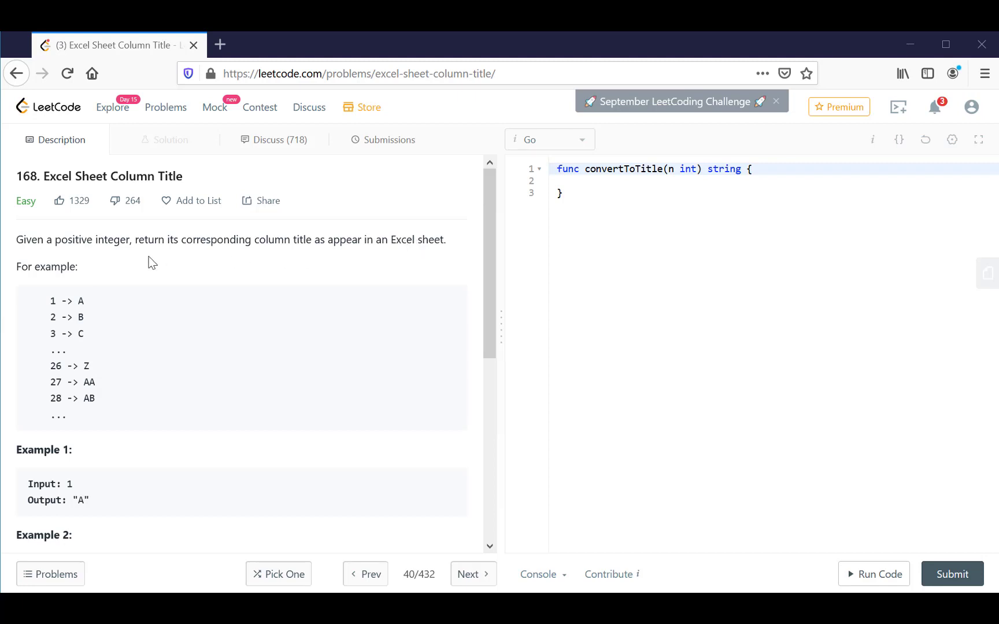
Walk through the description's mappings 1→A, 2→B, 3→C, 26→Z, 27→AA and 28→AB.
double_click(53, 301)
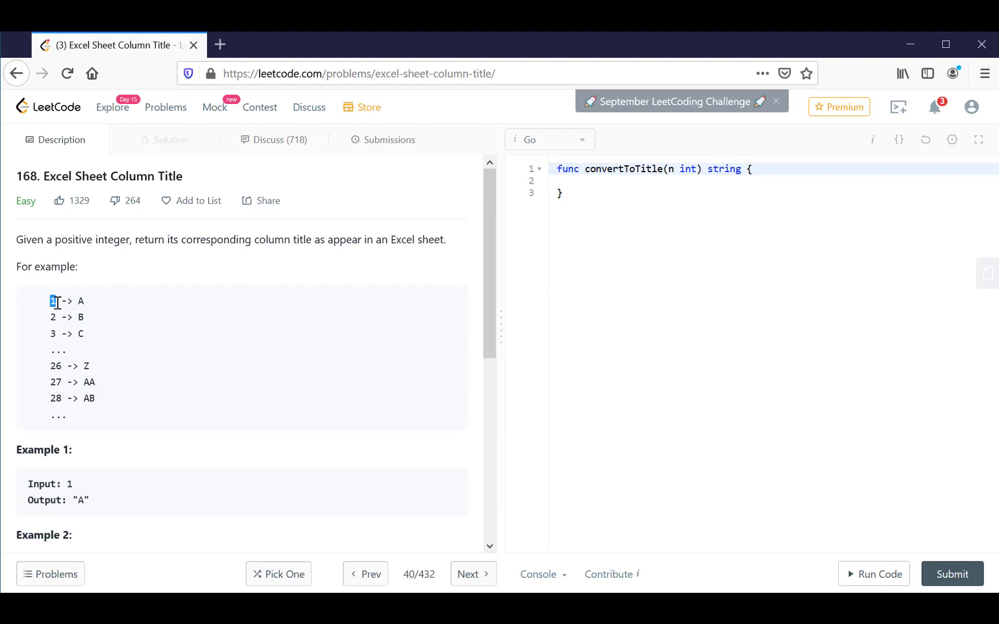
click(52, 301)
drag(53, 319, 85, 319)
double_click(48, 334)
click(80, 335)
drag(47, 366, 67, 366)
mouse_move(91, 366)
mouse_down()
mouse_move(89, 381)
mouse_move(99, 380)
mouse_up()
click(99, 380)
double_click(90, 381)
drag(53, 399, 96, 399)
click(94, 402)
Highlight the examples' inputs and outputs: 1→A, 28→AB and 701→ZY.
scroll(58, 420, down, 3)
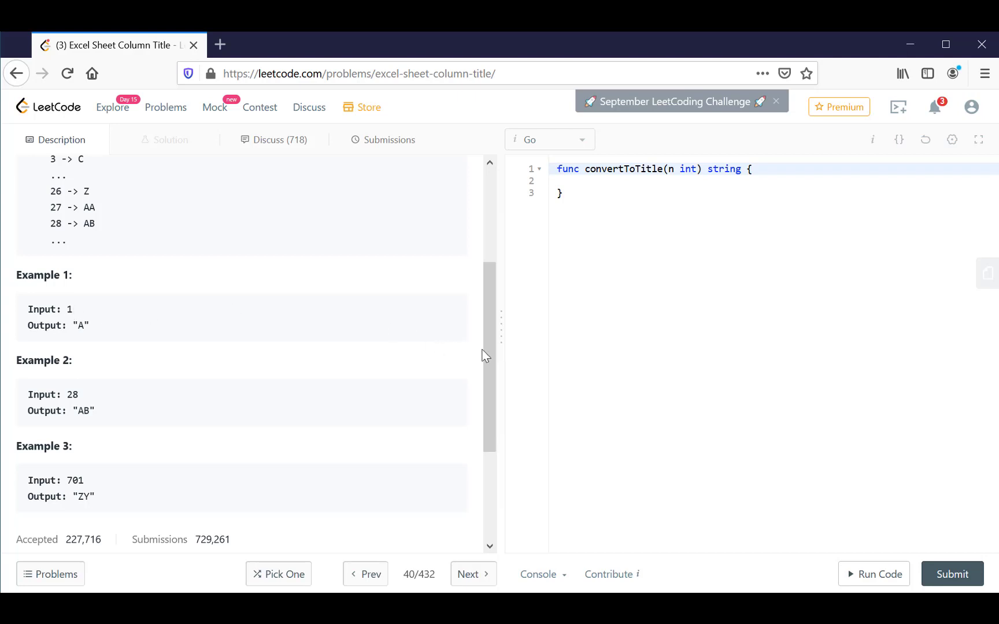
drag(485, 350, 485, 325)
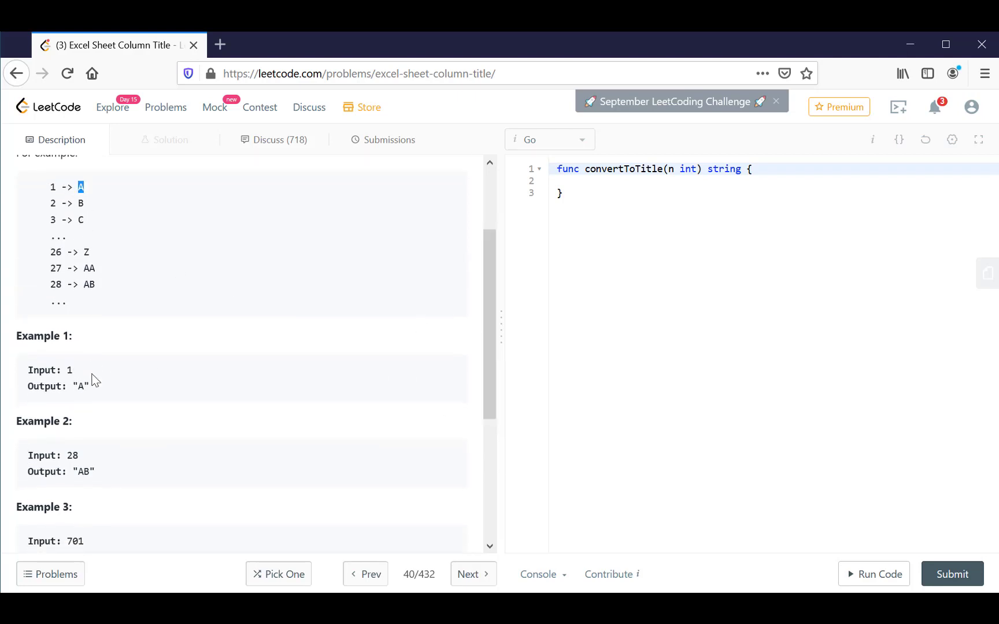
drag(68, 386, 94, 385)
double_click(71, 456)
drag(81, 284, 96, 286)
drag(77, 472, 100, 472)
scroll(100, 471, down, 3)
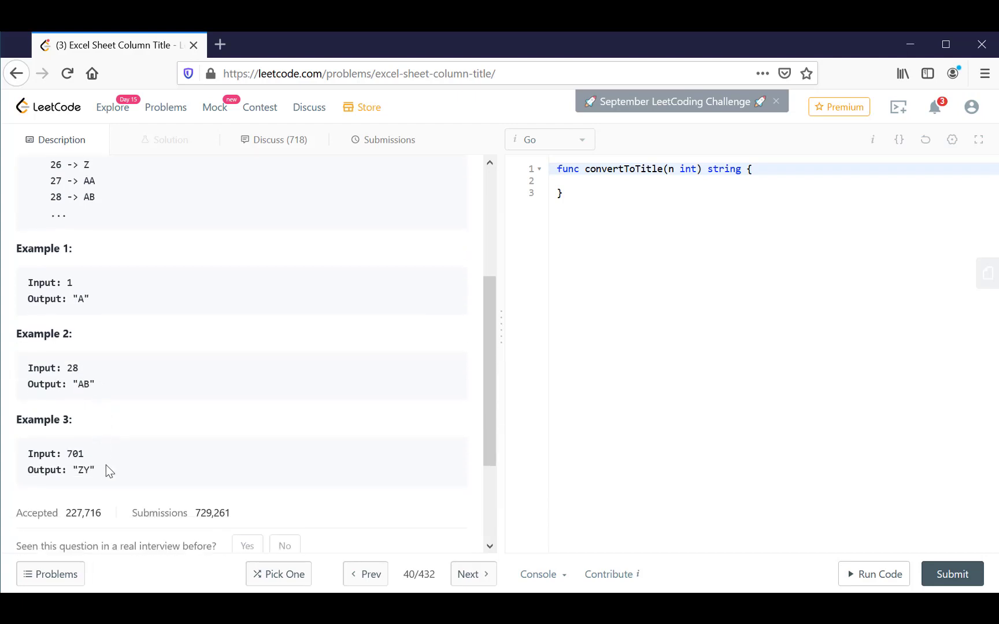
double_click(68, 455)
drag(72, 470, 102, 474)
click(399, 418)
drag(493, 411, 481, 377)
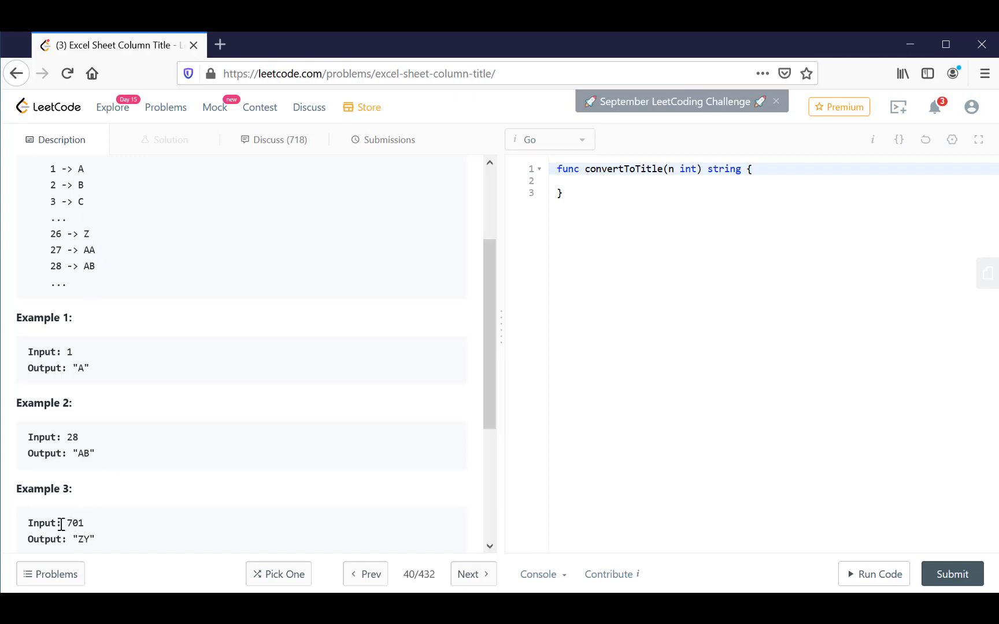
Write the comments '// 701 % 26 = 25' and '// 26 % 26 = 0' below the function.
click(575, 197)
key(Return)
key(Return)
text(//)
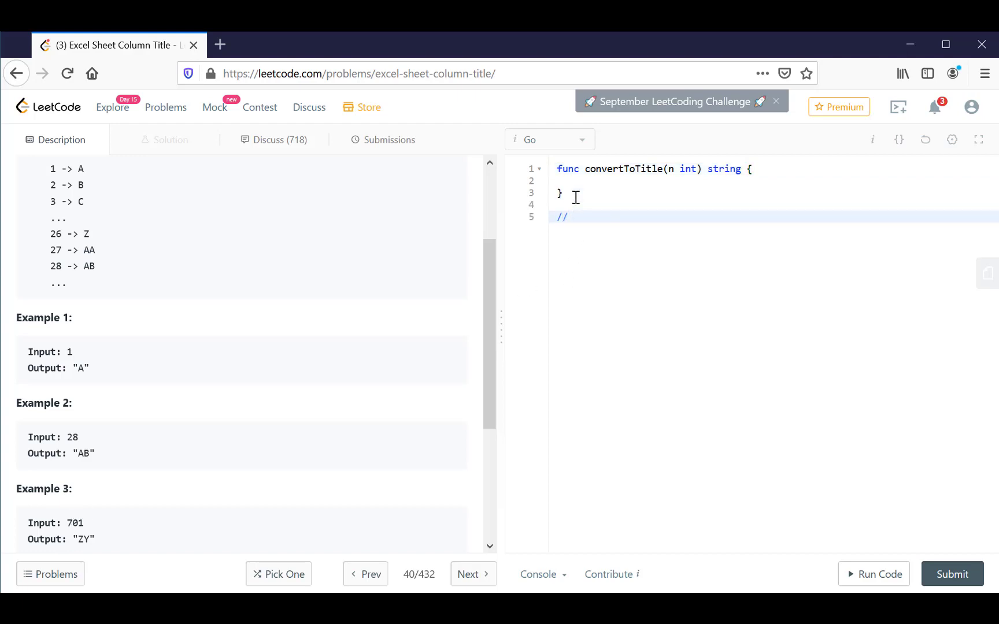
text( 701)
text( % )
text(26 =)
text( 25)
key(Return)
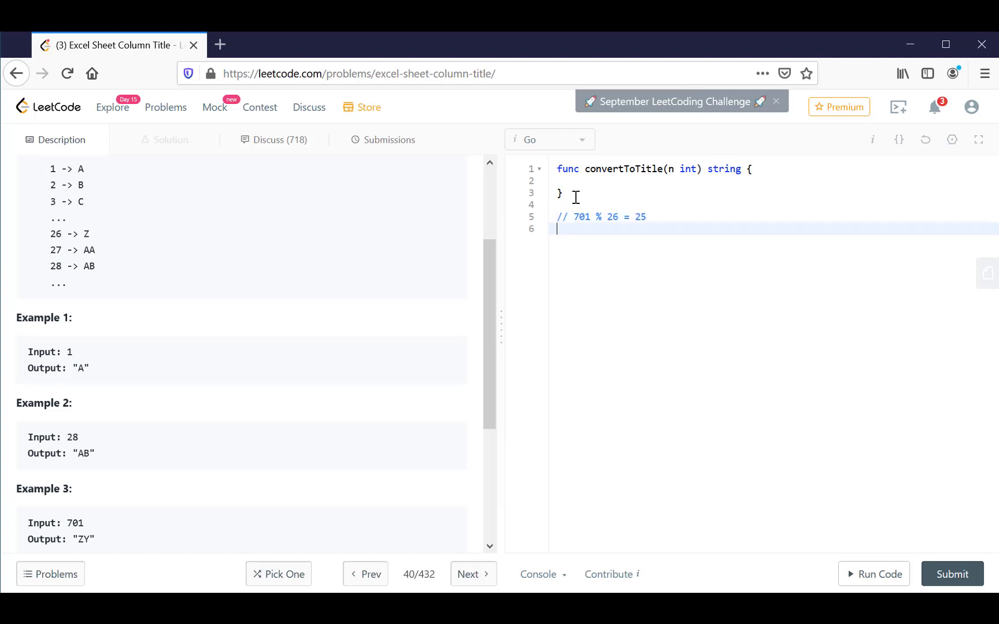
text(//)
text(26)
text( % 2)
text(6 = )
text(0)
Highlight the 26 on line 6 and the remainder 25 on line 5.
drag(601, 229, 596, 228)
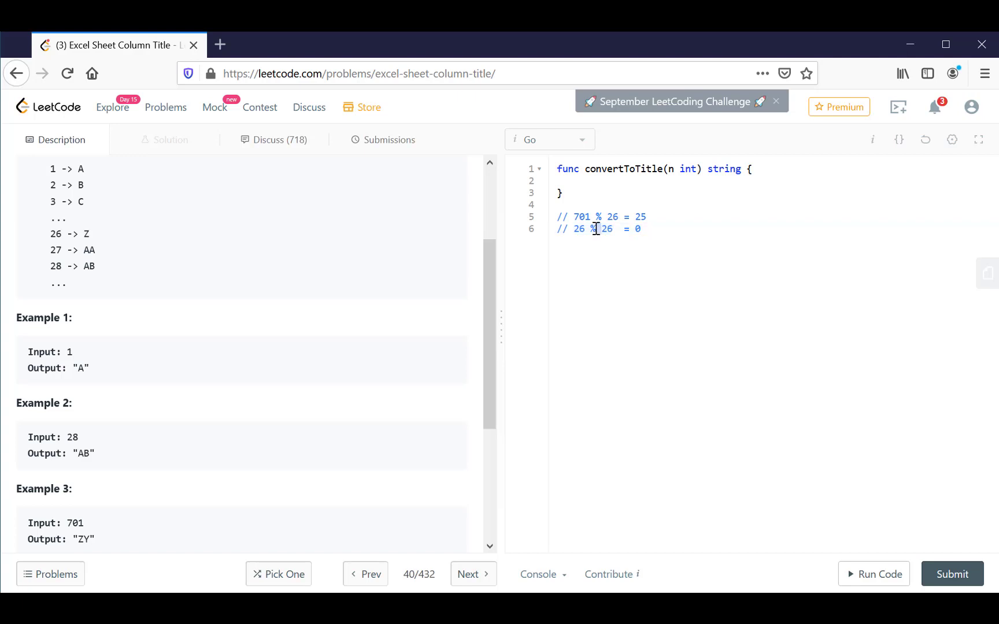
double_click(578, 229)
click(587, 230)
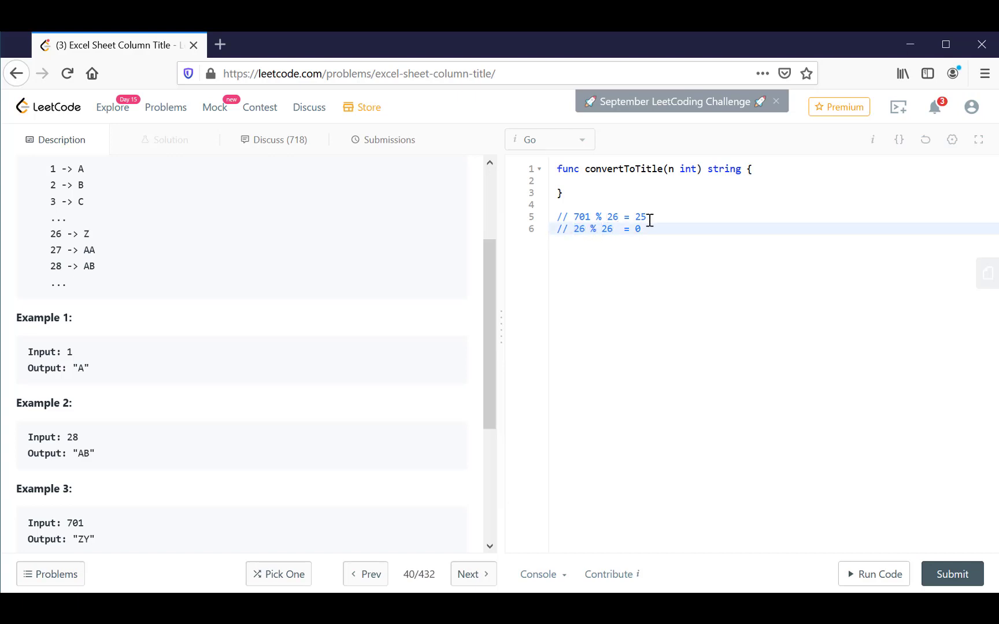
drag(634, 218, 647, 217)
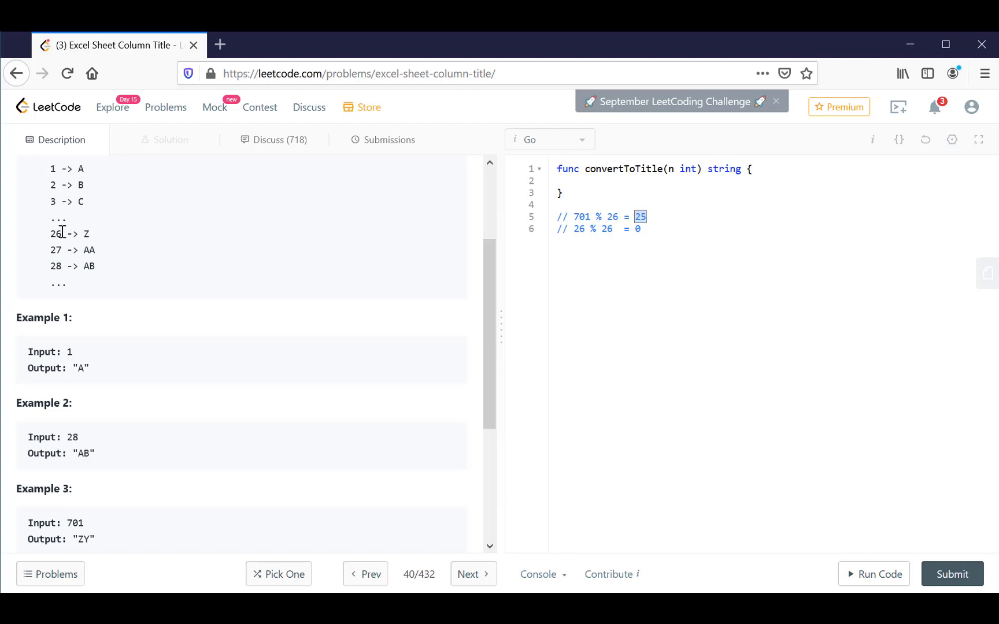
Append '=> Y' to line 5 and '<=> 26 => Z' to line 6.
click(669, 216)
text(=> Y)
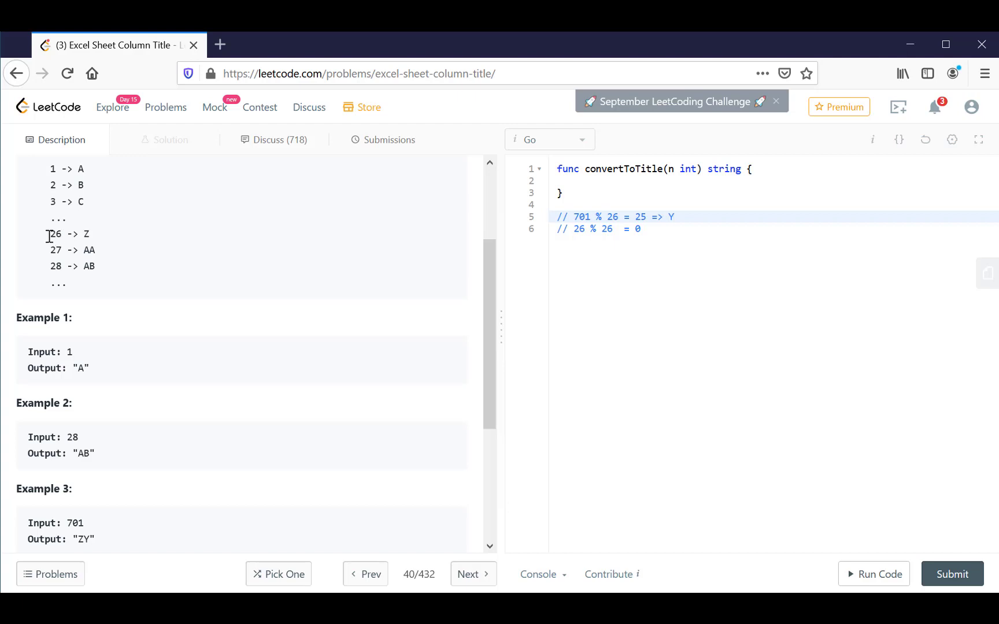
drag(49, 234, 93, 241)
click(638, 229)
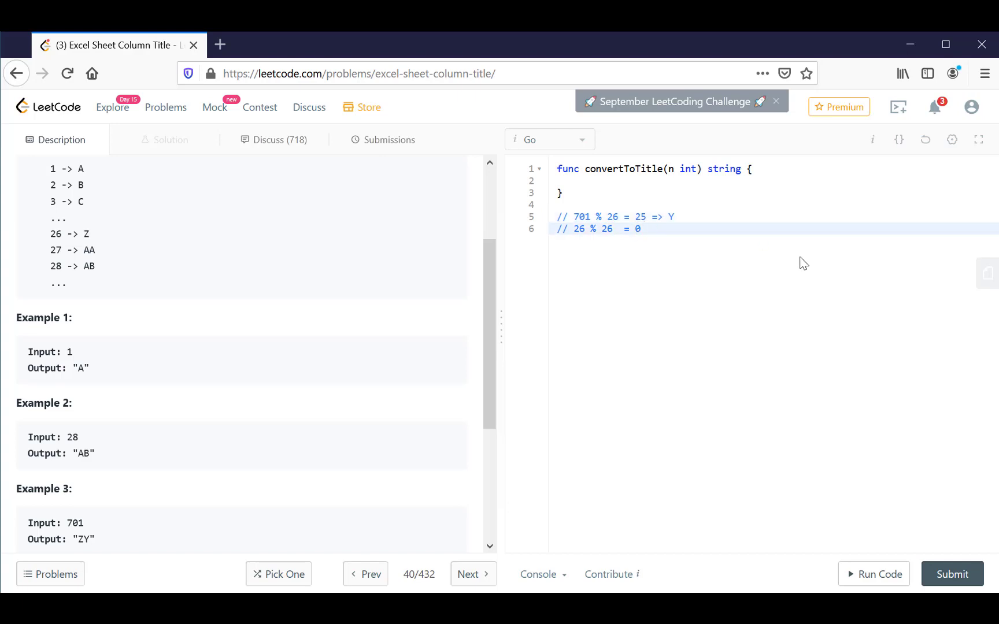
text(<=> )
text(26 =)
text(> Z)
Add a third comment line reading '// ZY'.
click(671, 218)
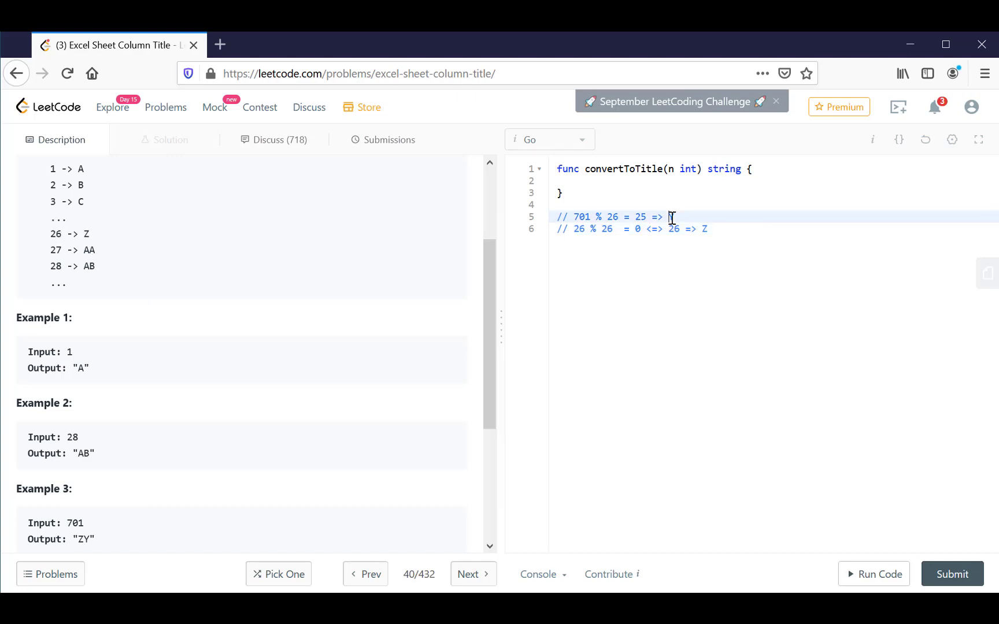
click(712, 229)
key(Return)
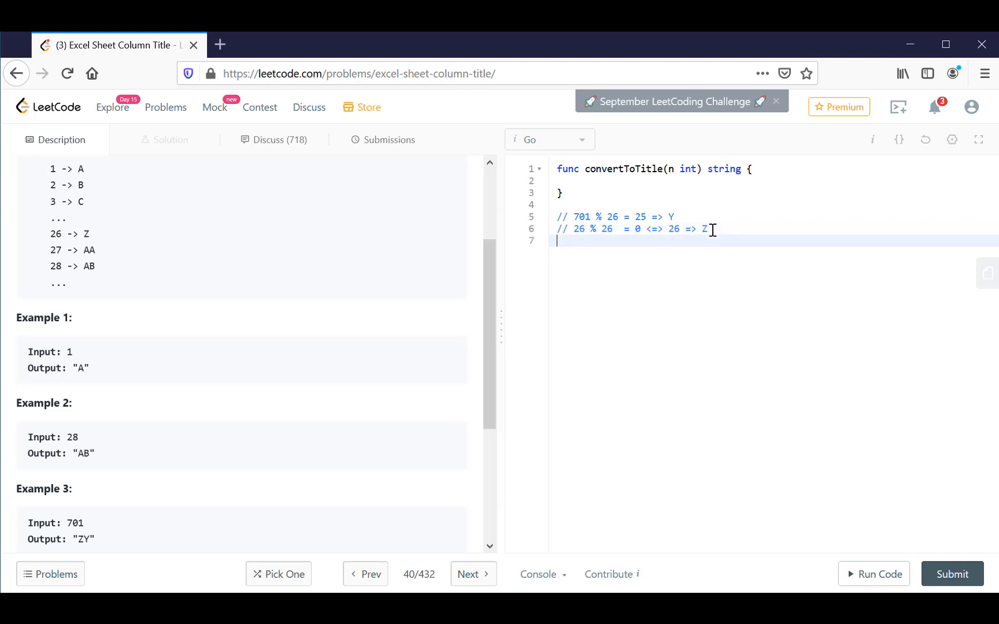
text(// Z)
text(Y)
Review 701 % 26, 25 and Y on line 5, then append ': 89' as Y's code.
drag(574, 218, 620, 217)
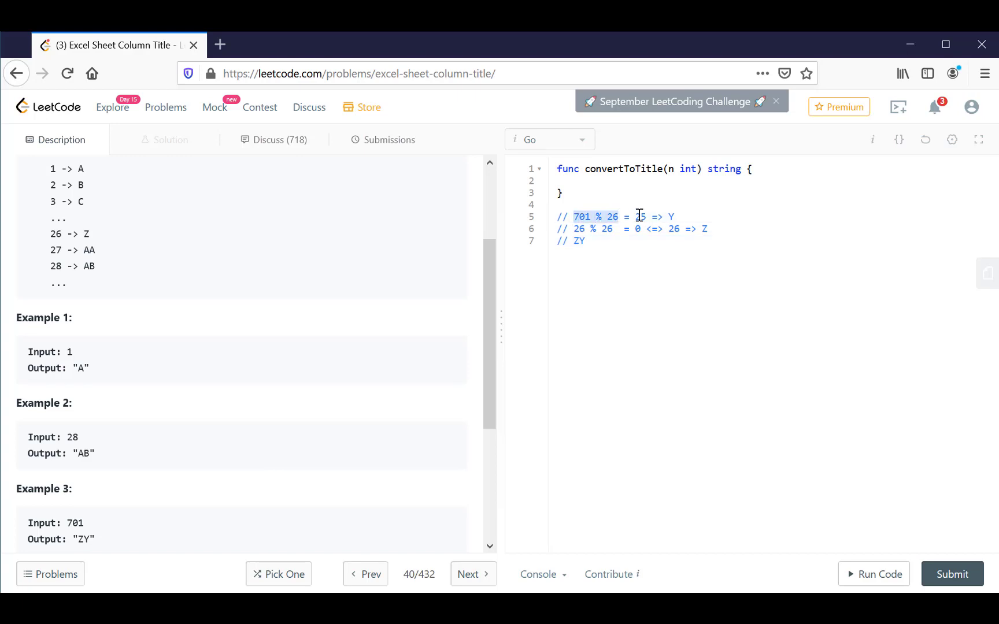
double_click(639, 217)
click(640, 226)
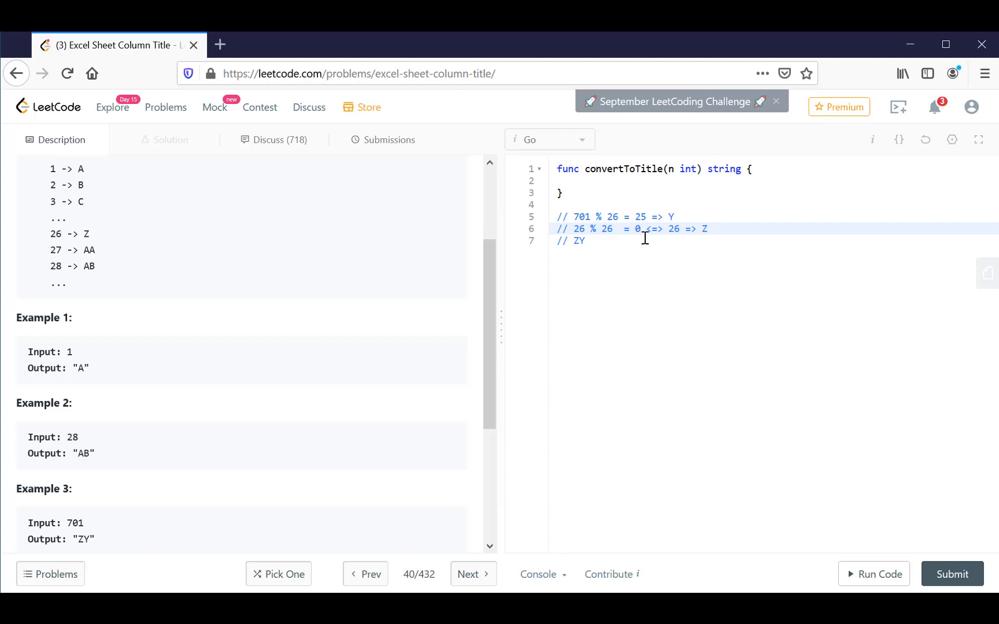
double_click(639, 217)
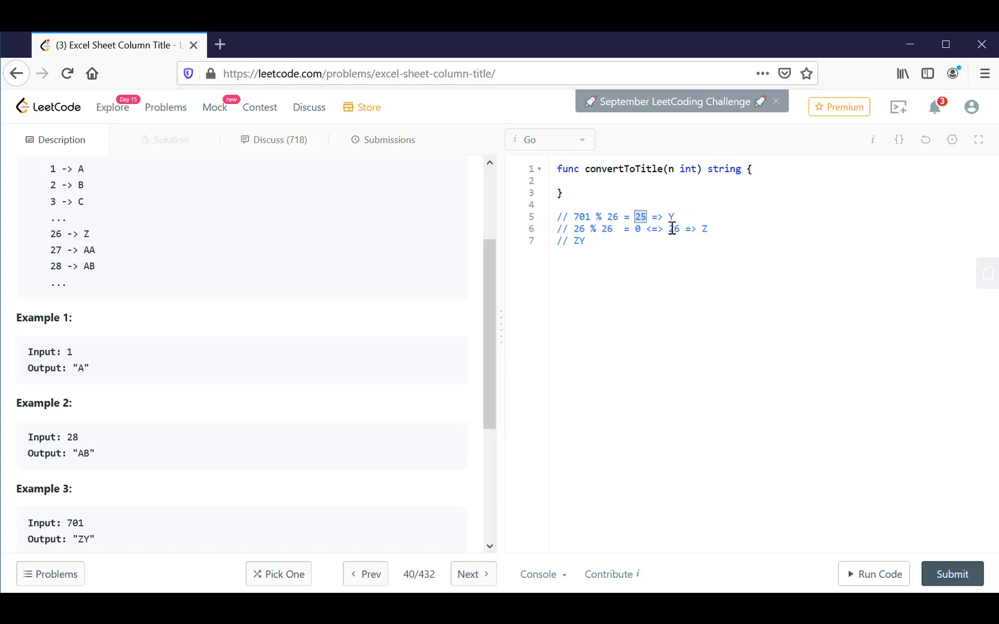
click(666, 217)
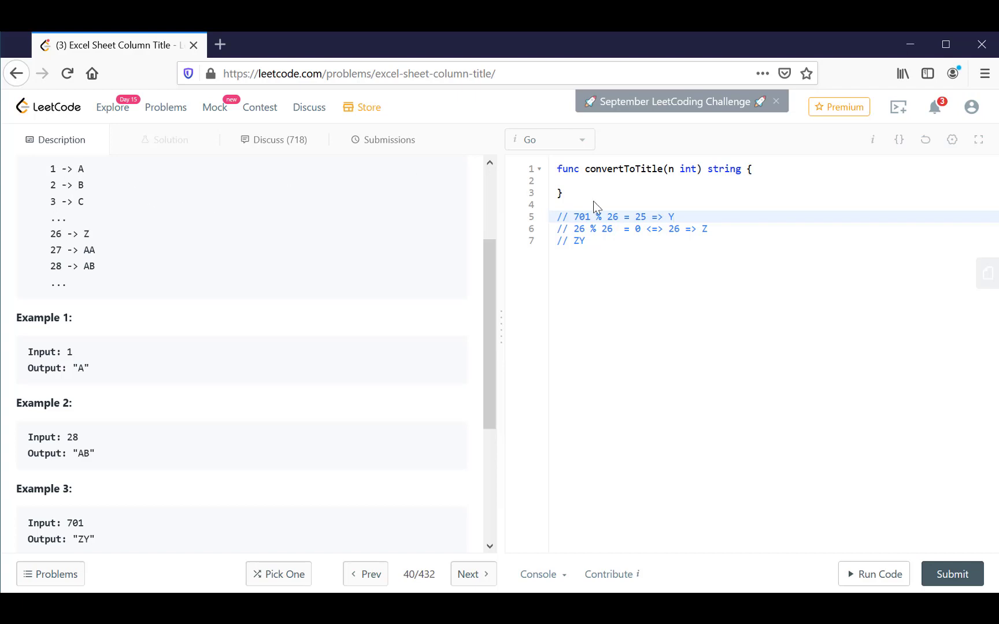
double_click(673, 218)
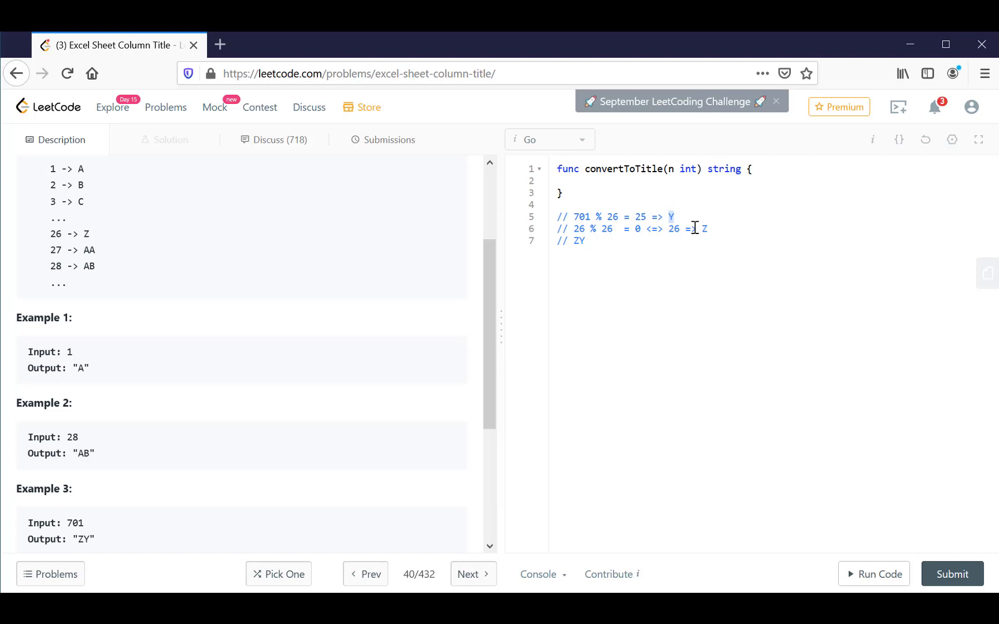
click(646, 216)
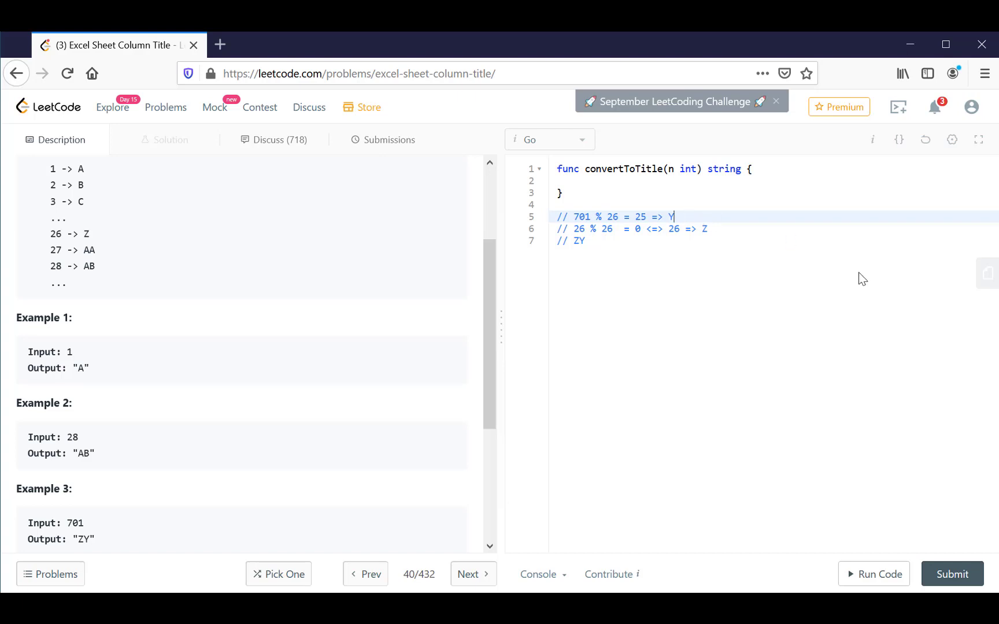
text(: )
text(89)
Insert '+ 65 - 1' after the remainder 25 in the first comment.
double_click(641, 217)
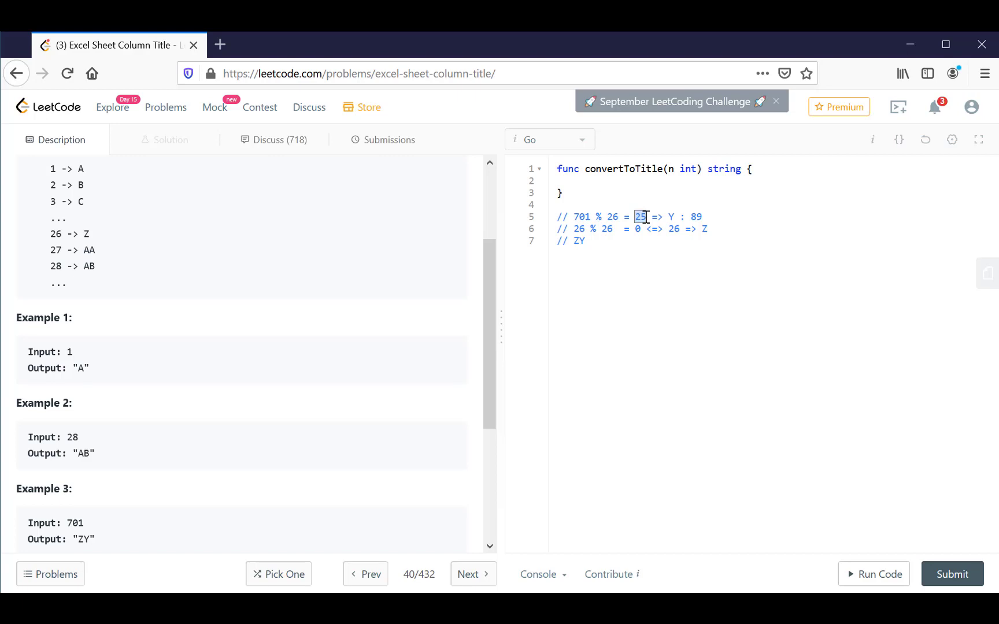
click(651, 217)
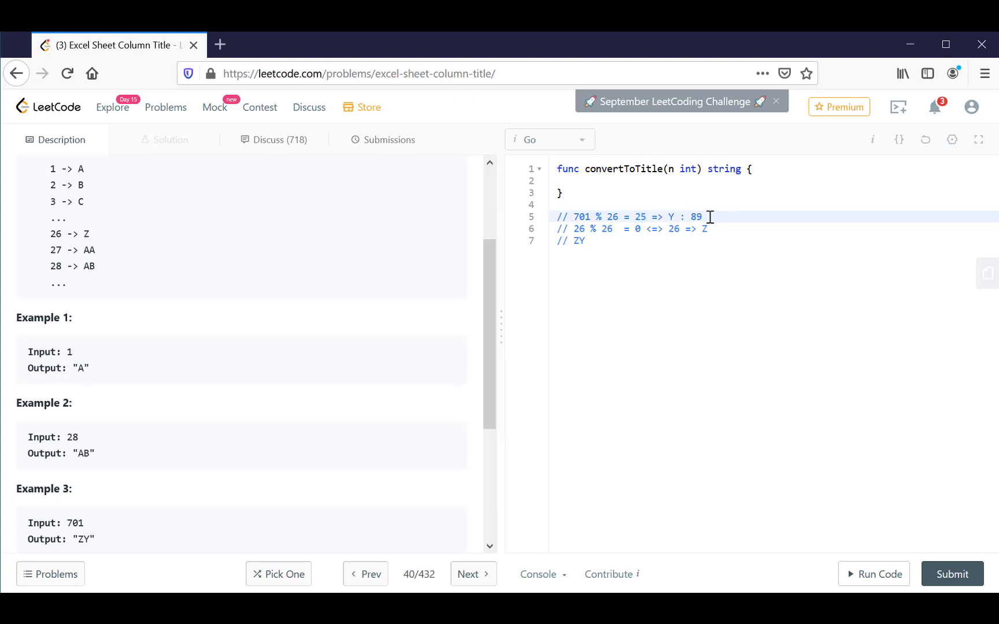
text(+65)
key(Left)
click(676, 217)
double_click(669, 217)
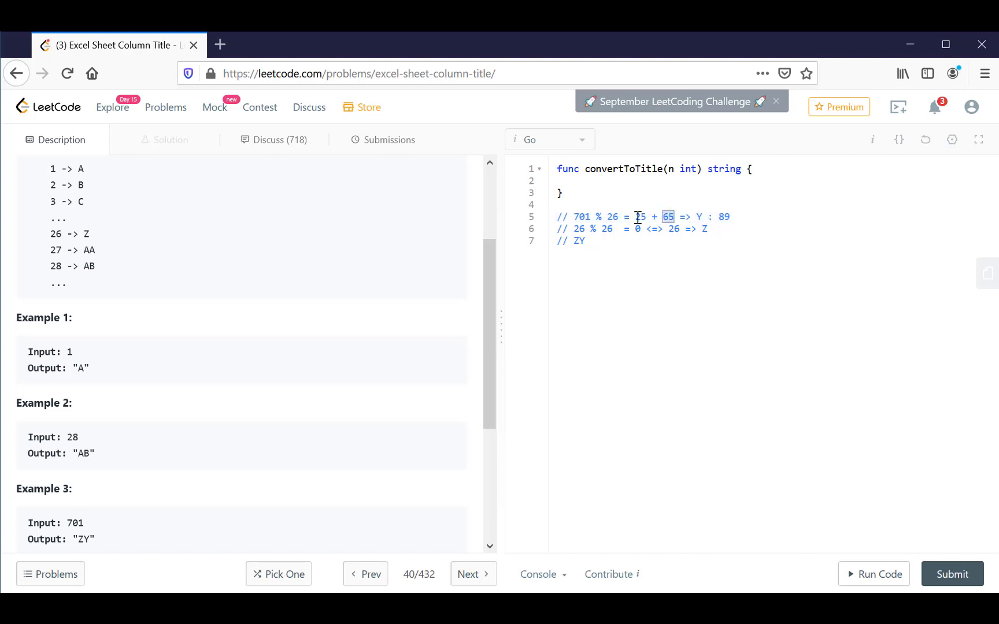
key(shift+Left)
key(Right)
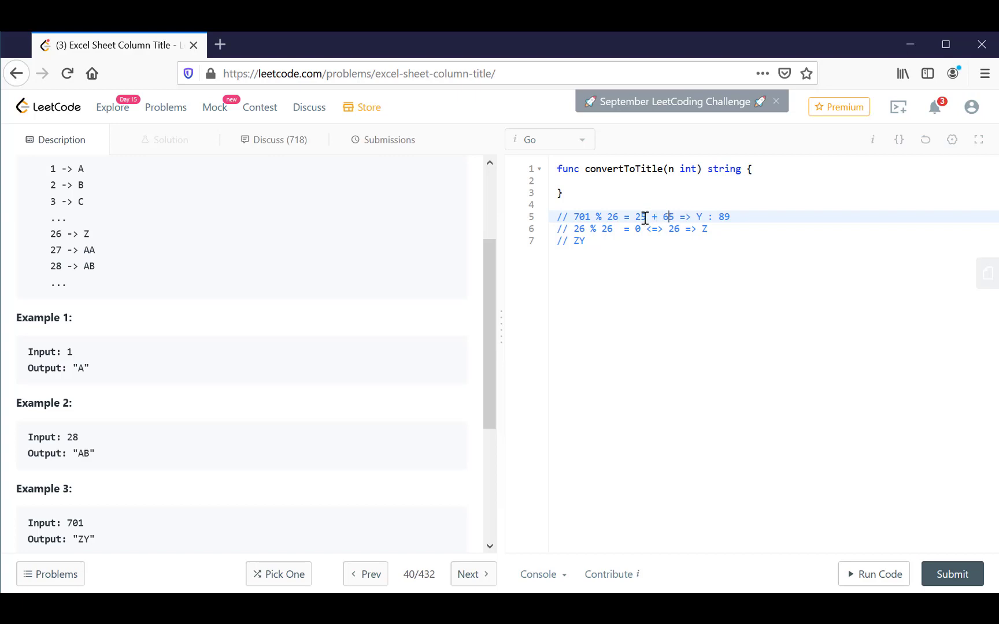
drag(635, 218, 676, 218)
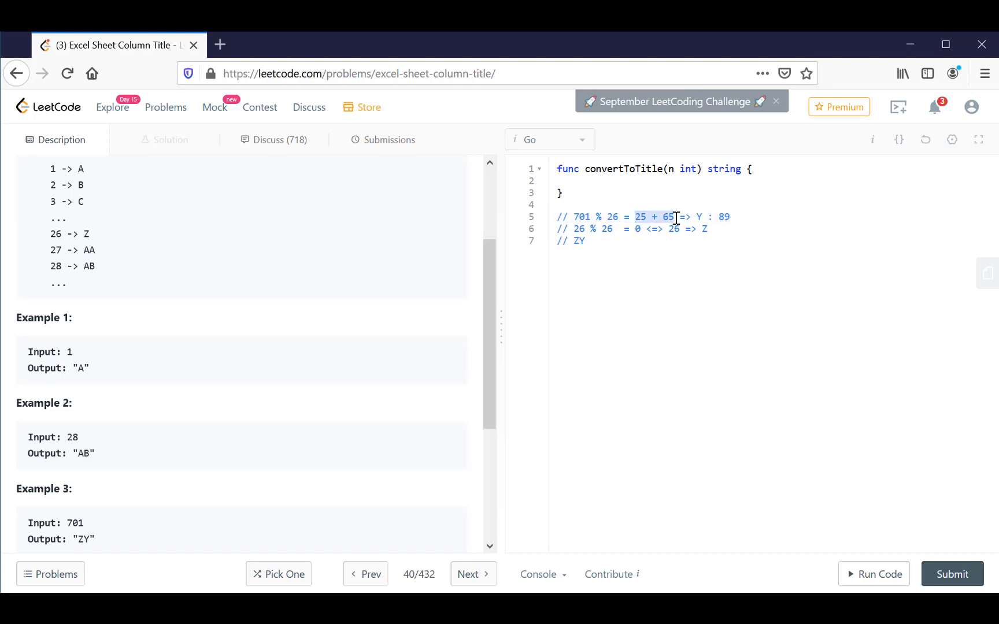
click(676, 218)
text(- )
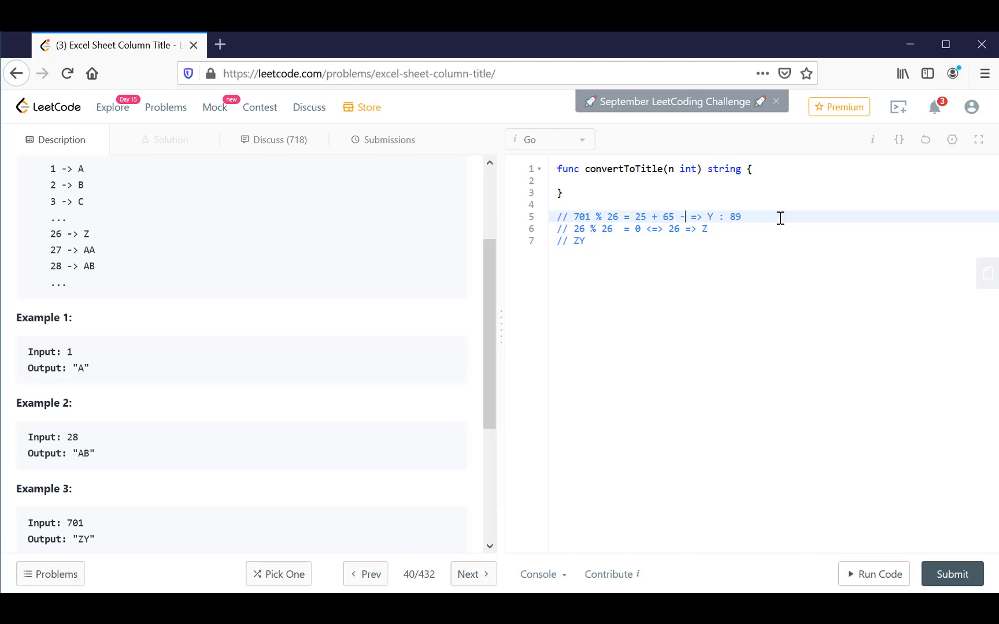
text(1)
Highlight Y, 25 and 89 in turn to explain the character-code calculation.
double_click(722, 217)
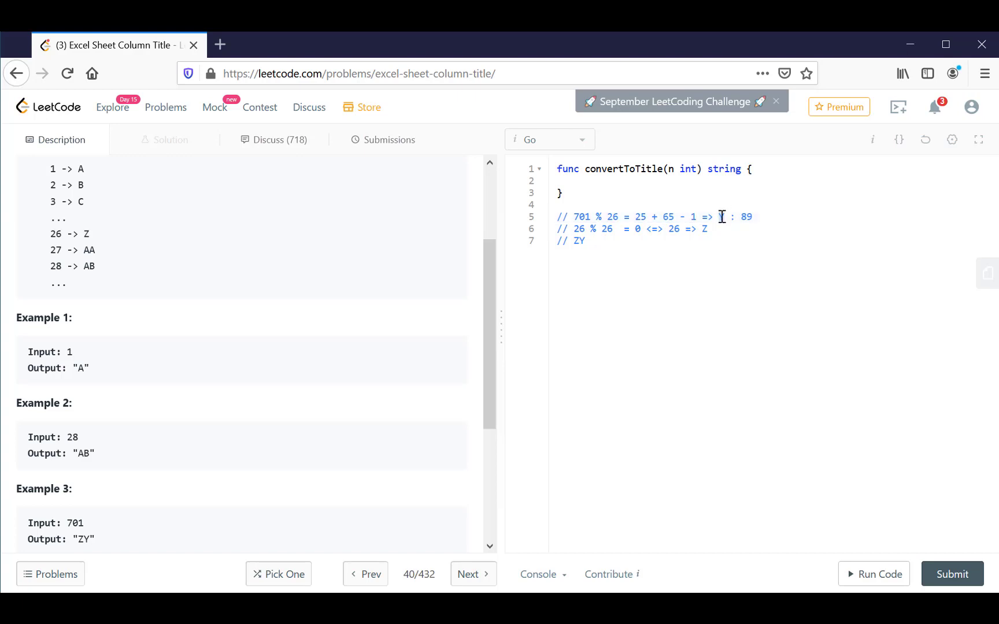
double_click(640, 216)
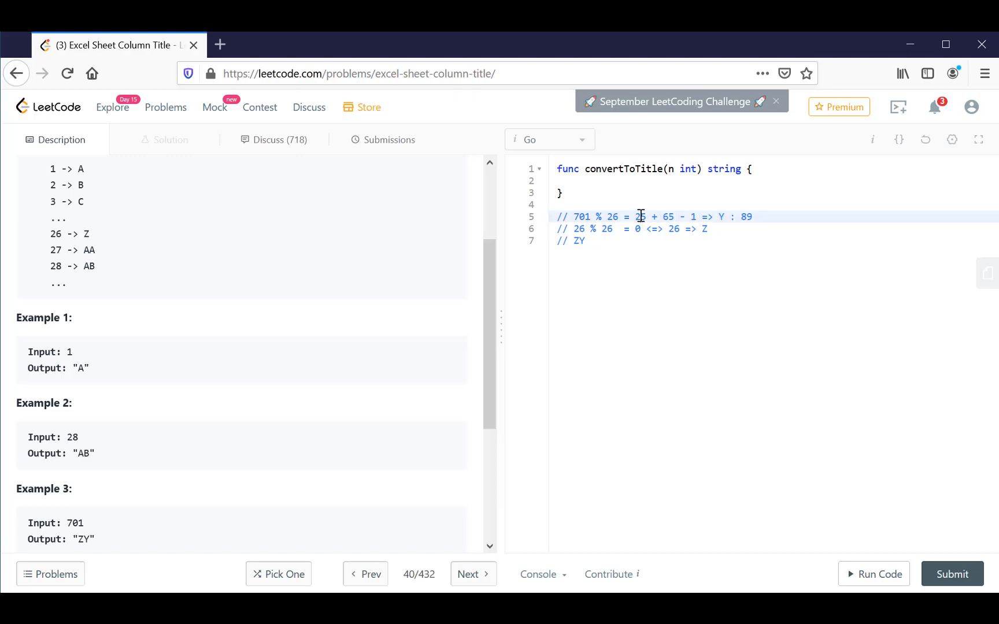
double_click(748, 217)
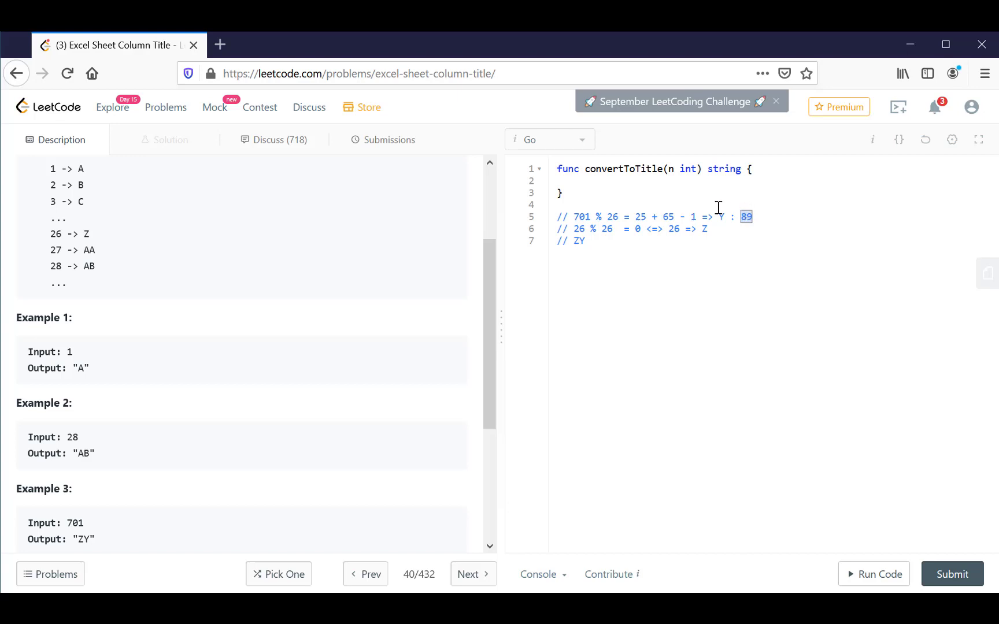
click(718, 216)
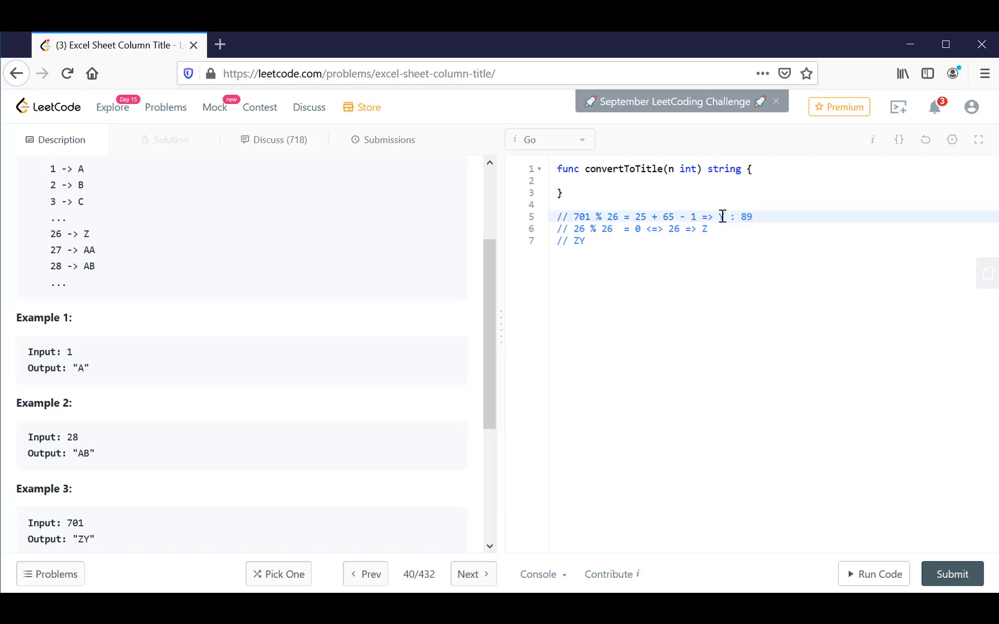
double_click(721, 217)
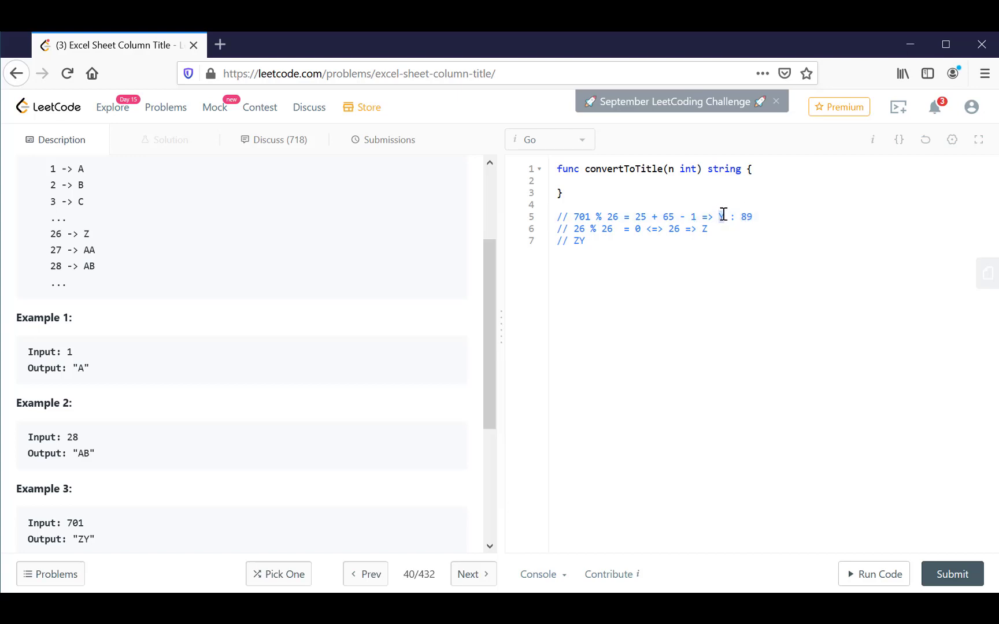
click(693, 208)
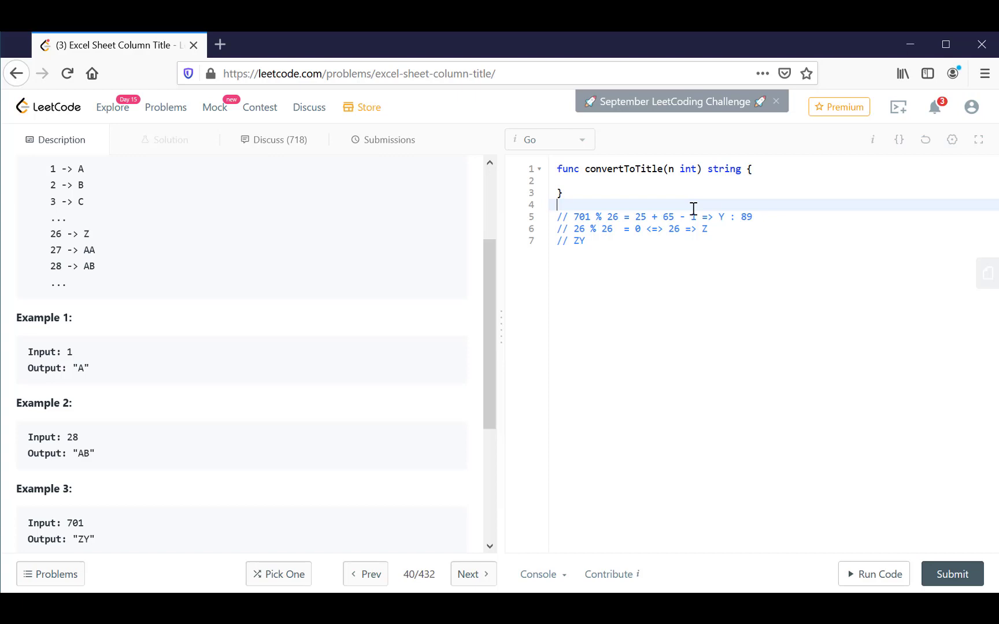
double_click(644, 218)
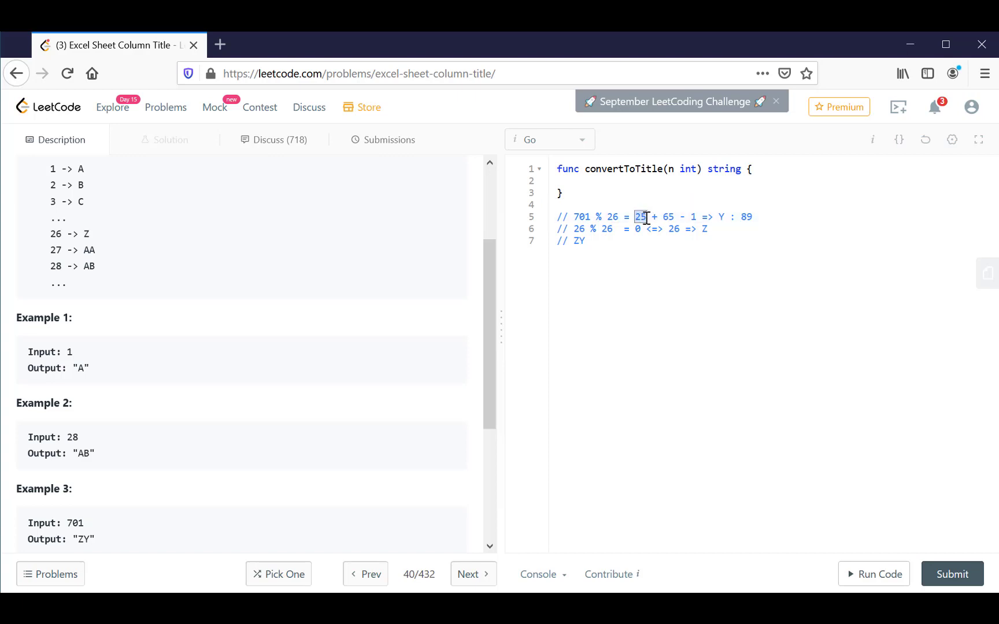
double_click(747, 218)
double_click(643, 218)
click(751, 217)
double_click(674, 230)
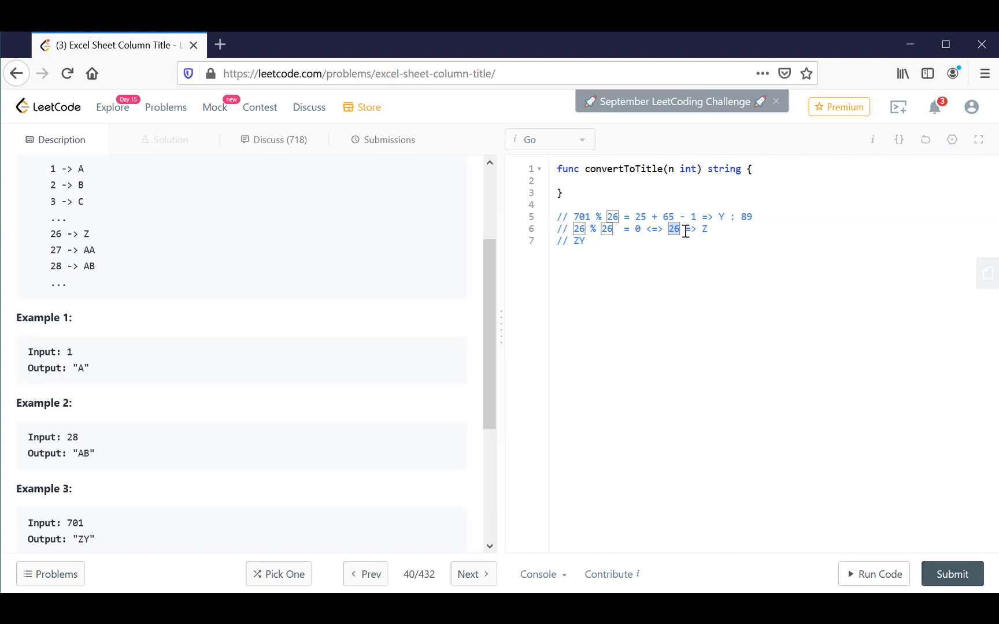
Insert '+ 65 - 1' after the second 26 on line 6 and point out Z's code 90.
click(681, 230)
text(+  )
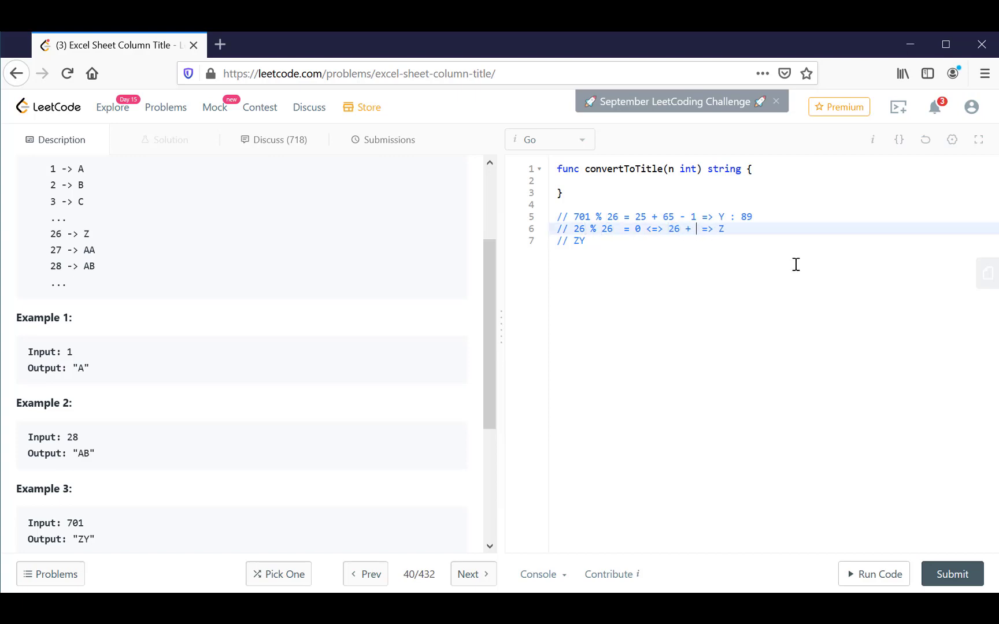
text(65 - )
text(1)
click(771, 230)
double_click(779, 229)
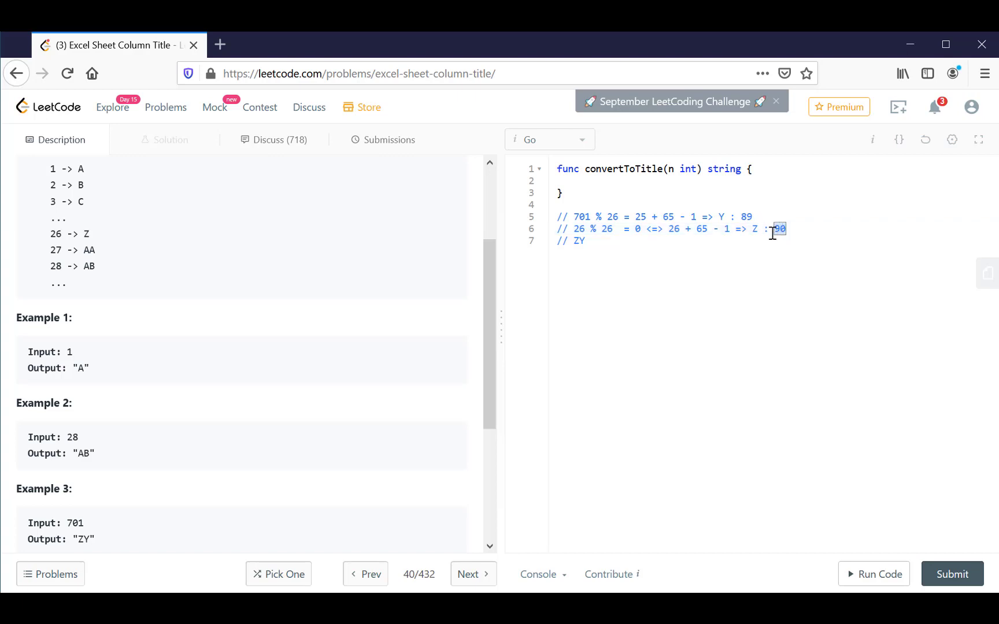
click(759, 230)
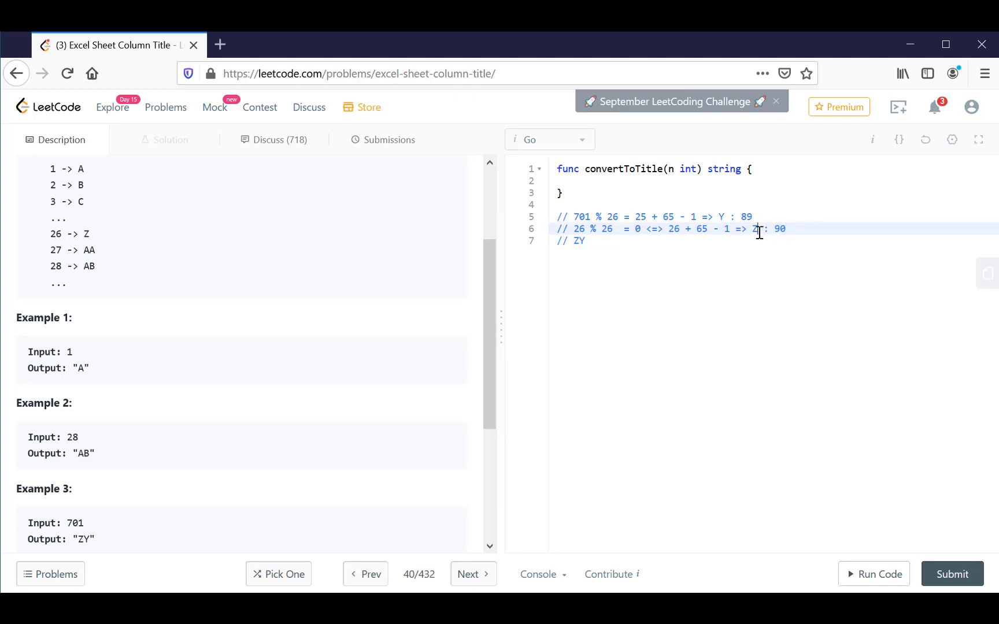
double_click(780, 229)
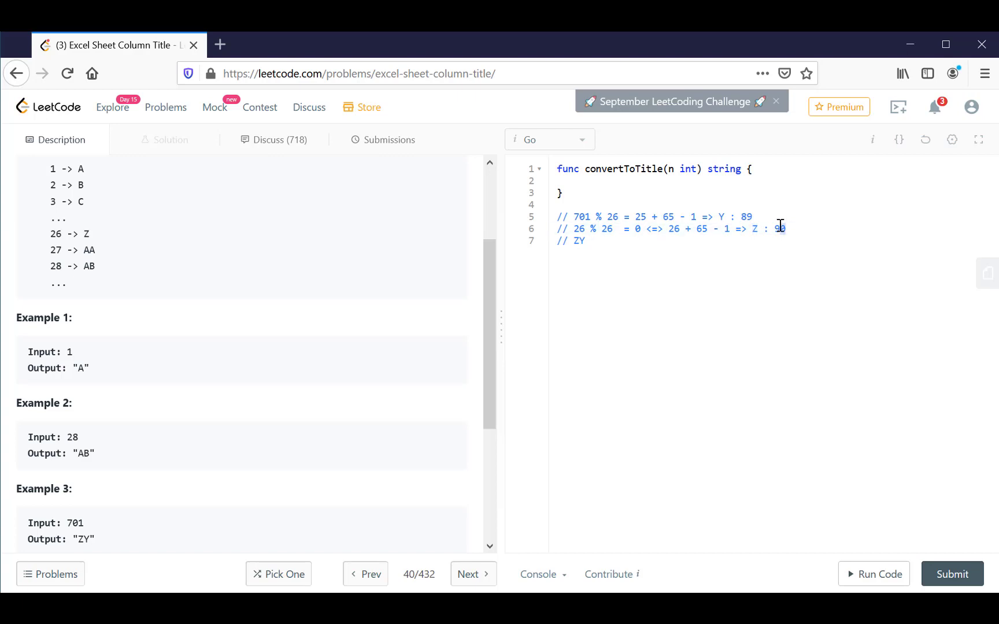
click(754, 229)
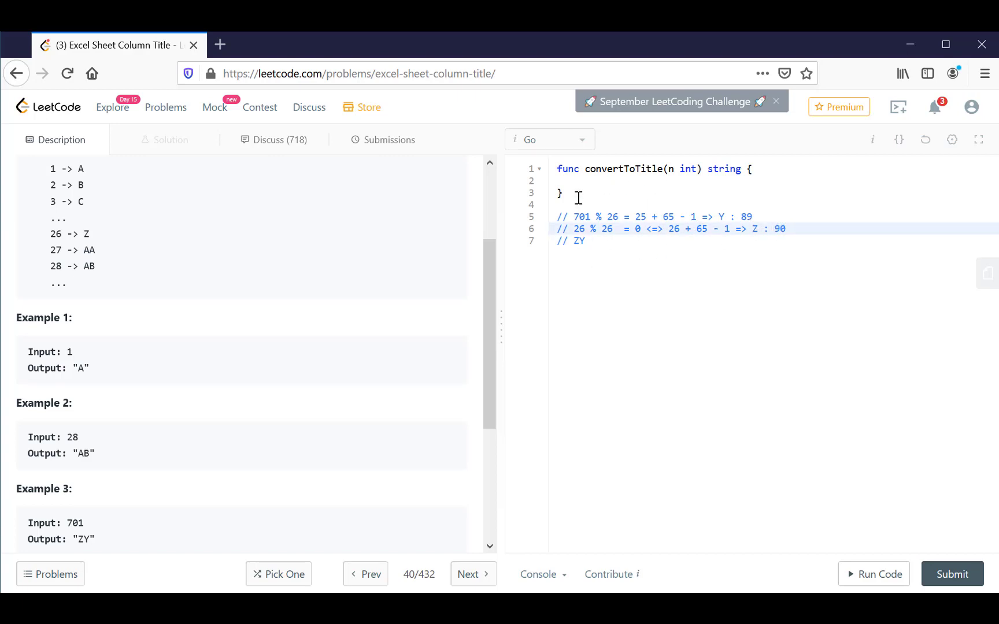
Write result := "", a return result line, and an opening for n > 0 { loop in convertToTitle.
click(593, 181)
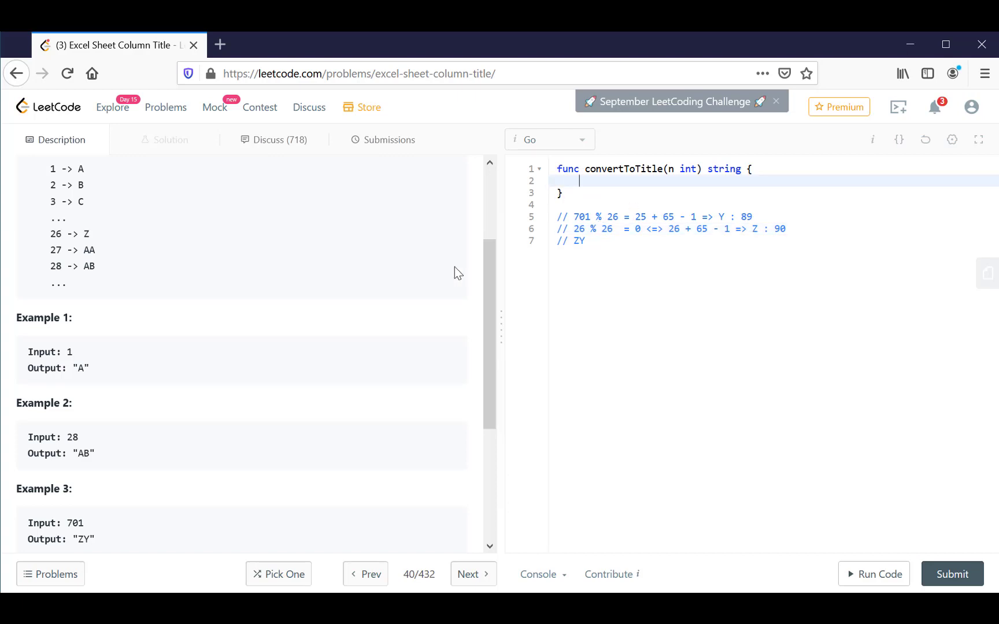
text(resu)
text(lt :=")
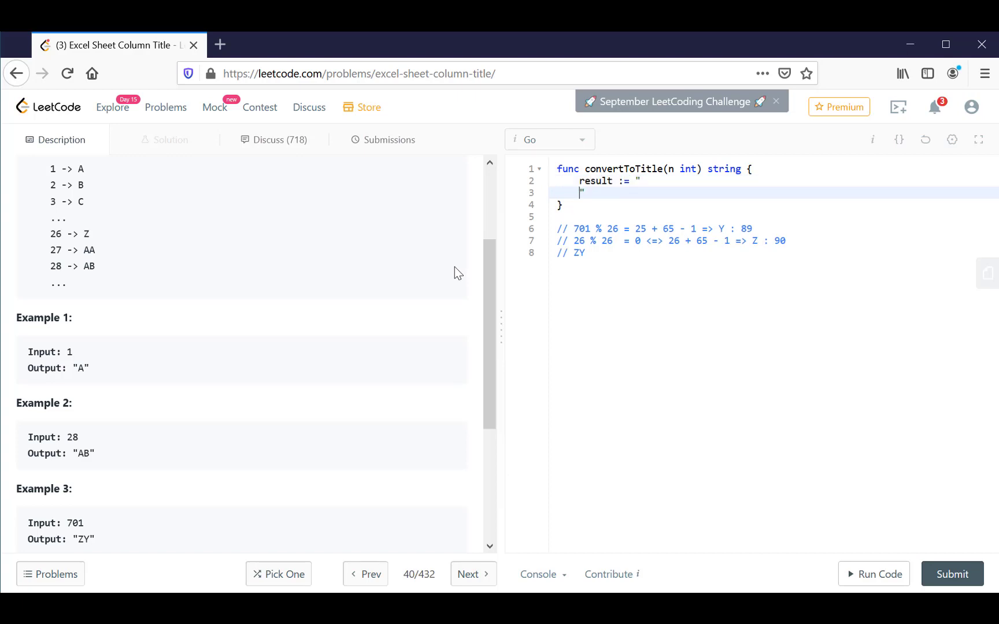
key(ctrl+z)
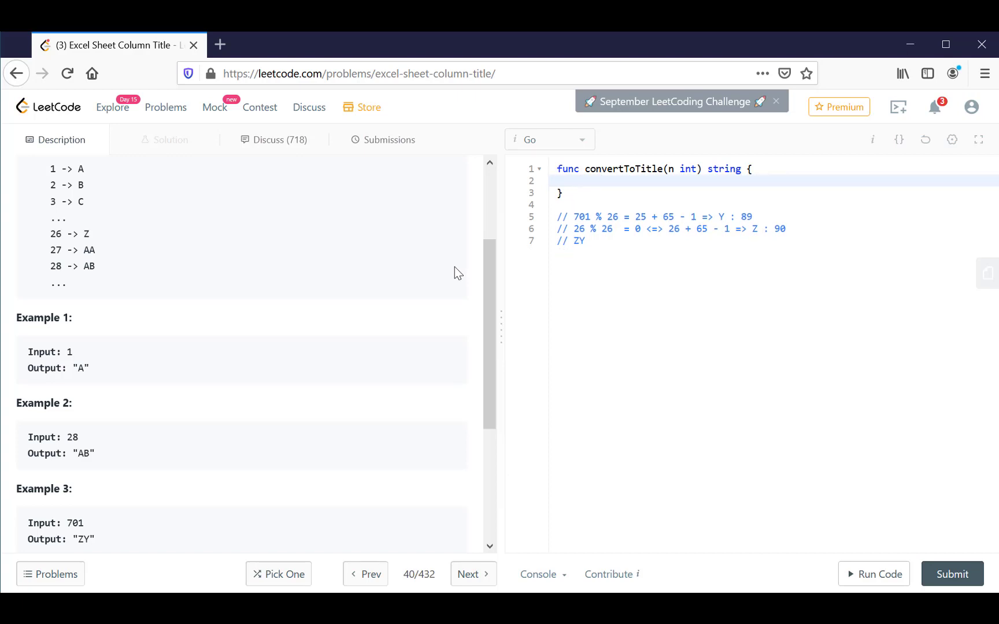
text(result := ")
key(End)
key(Return)
key(Return)
text(retur)
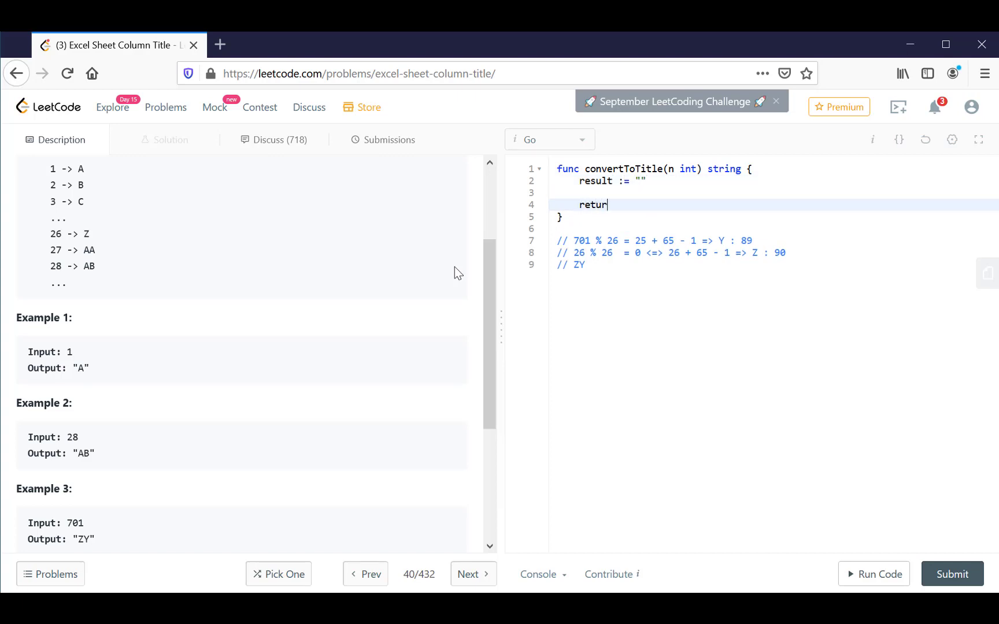
text(n result)
key(Up)
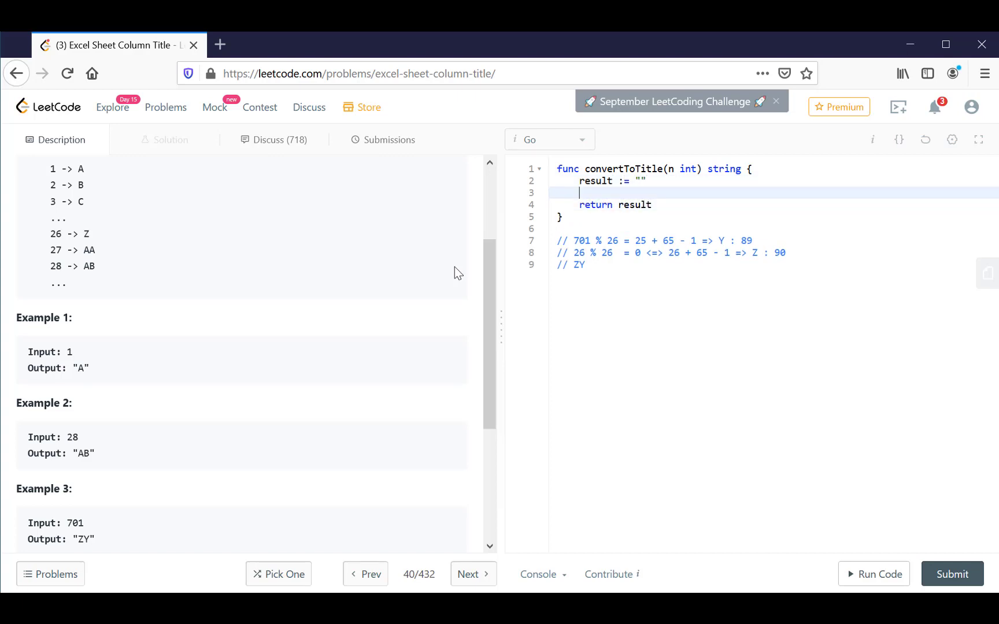
text(for n > 0)
text({)
Inside the loop, compute tmp := n % 26 and divide n by 26.
key(Return)
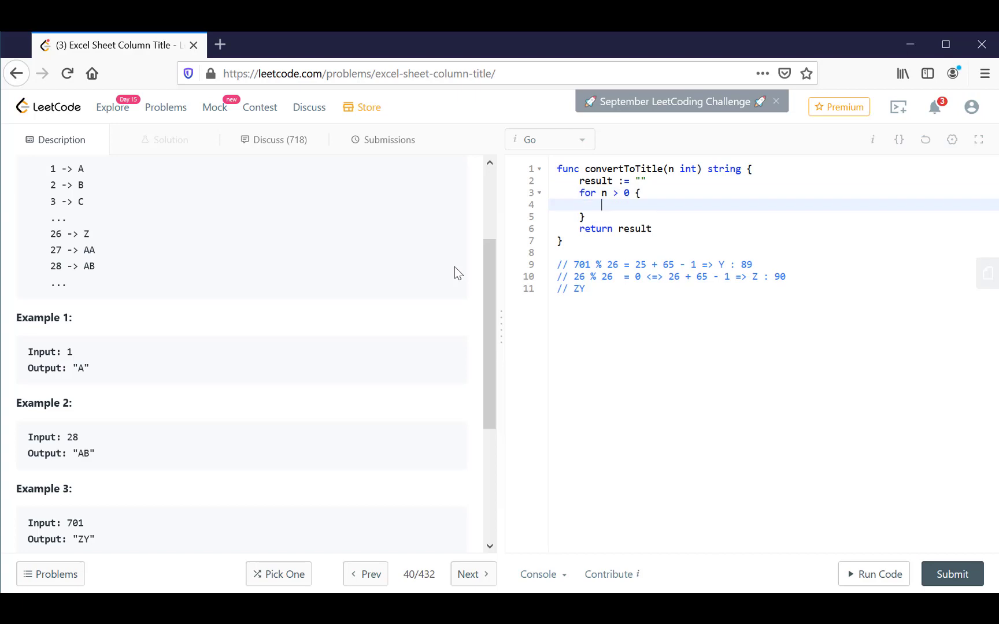
text(tmp := n %)
text(26)
click(608, 206)
click(689, 205)
key(Return)
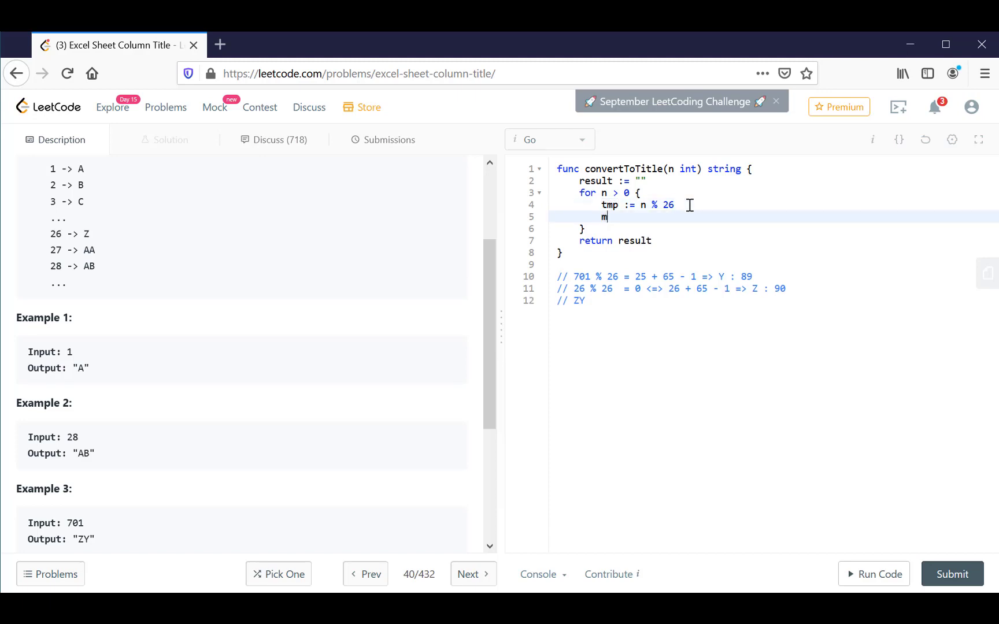
text(= n / 26)
key(Return)
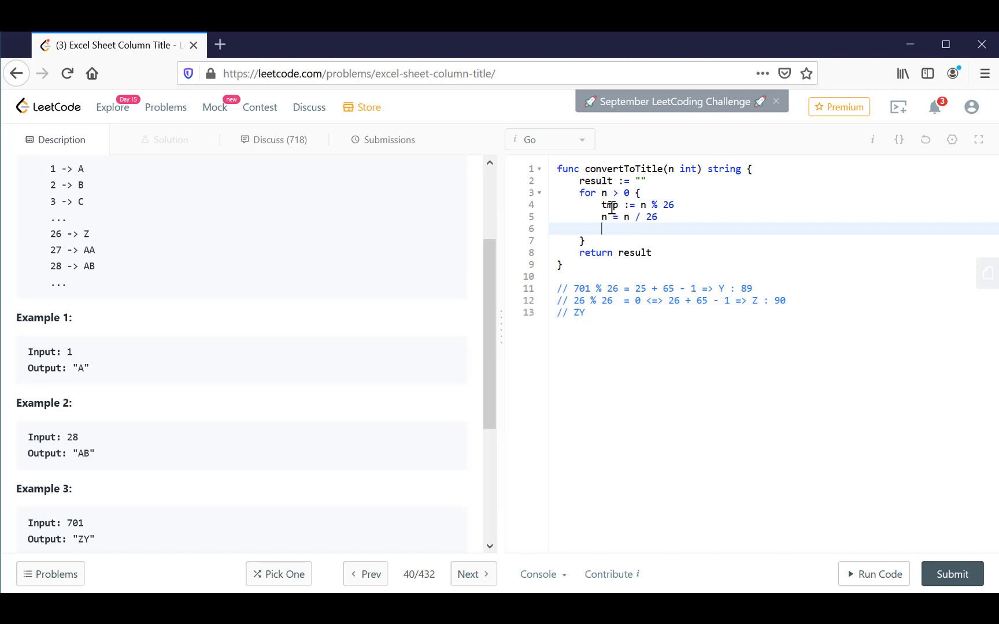
Prepend string(tmp + 'A' - 1) to result, checking it against the Y, Z and ZY comments.
double_click(611, 205)
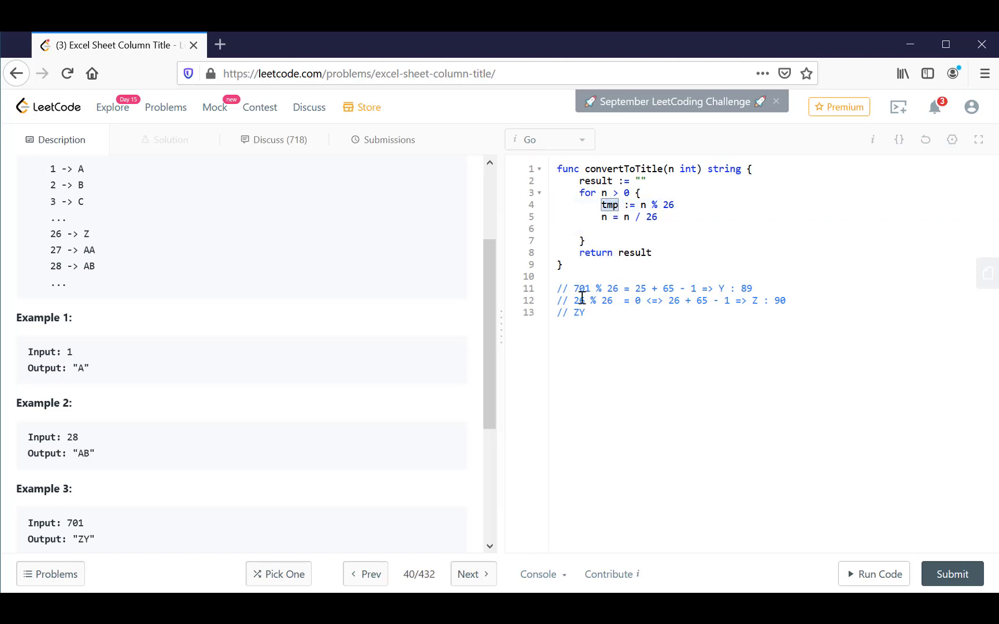
click(609, 229)
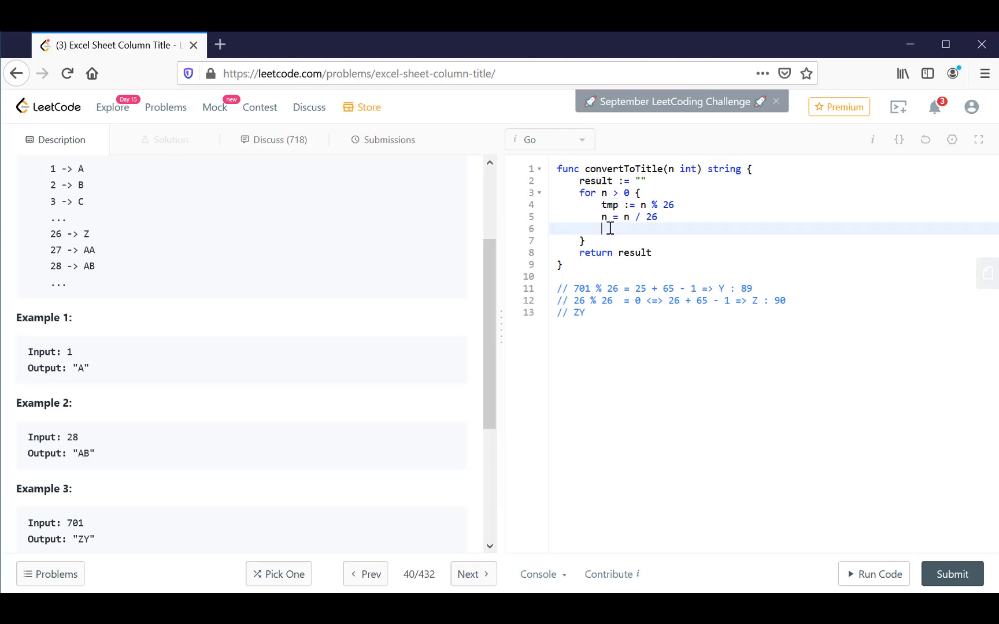
text(result =)
double_click(723, 289)
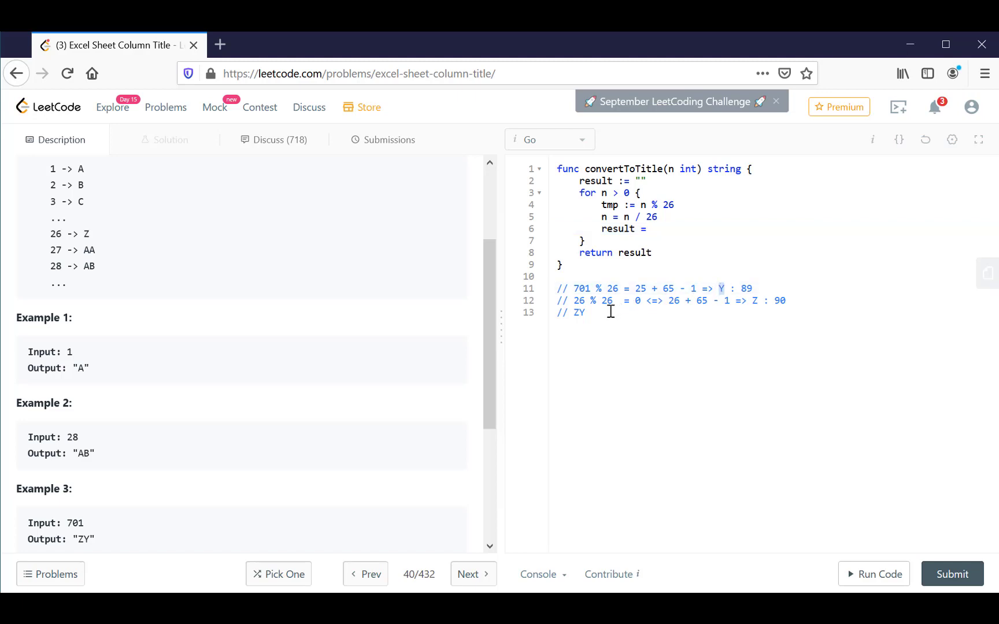
click(753, 300)
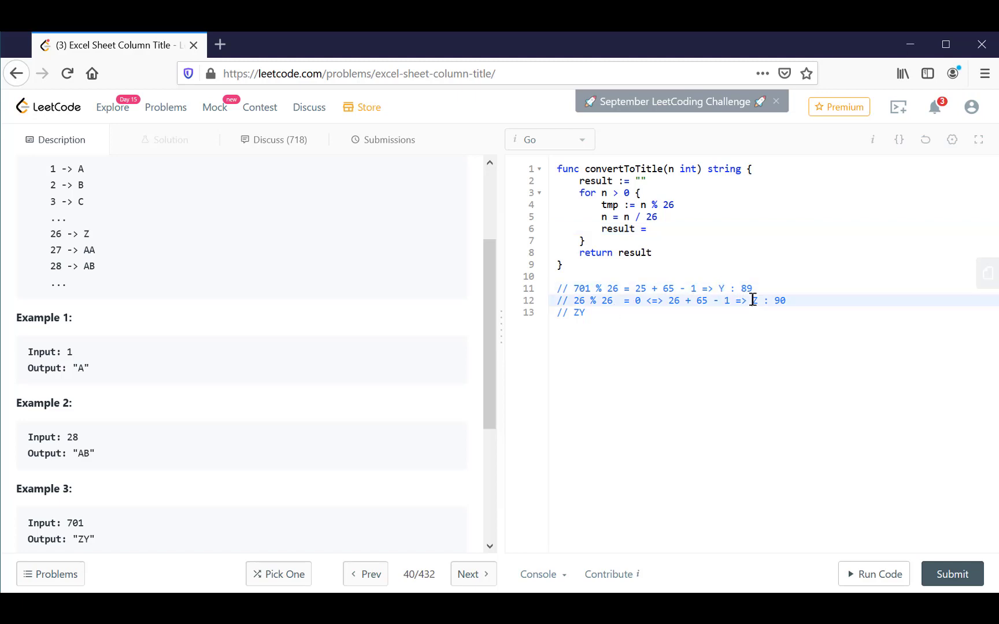
click(581, 314)
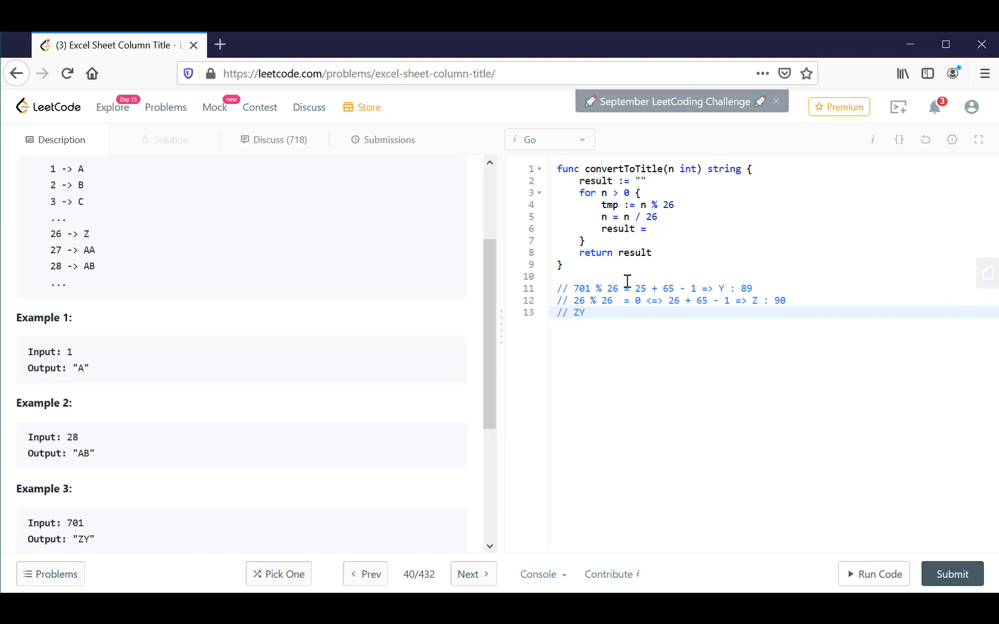
click(660, 230)
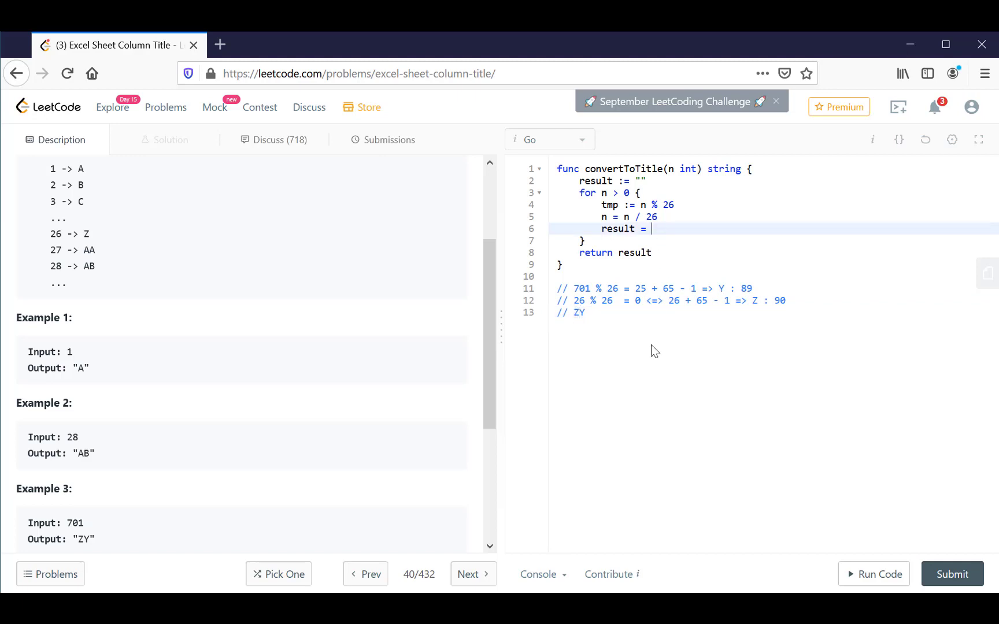
text(string()
text(tmp +')
key(BackSpace)
text('A' )
text(- 1) + )
text(result)
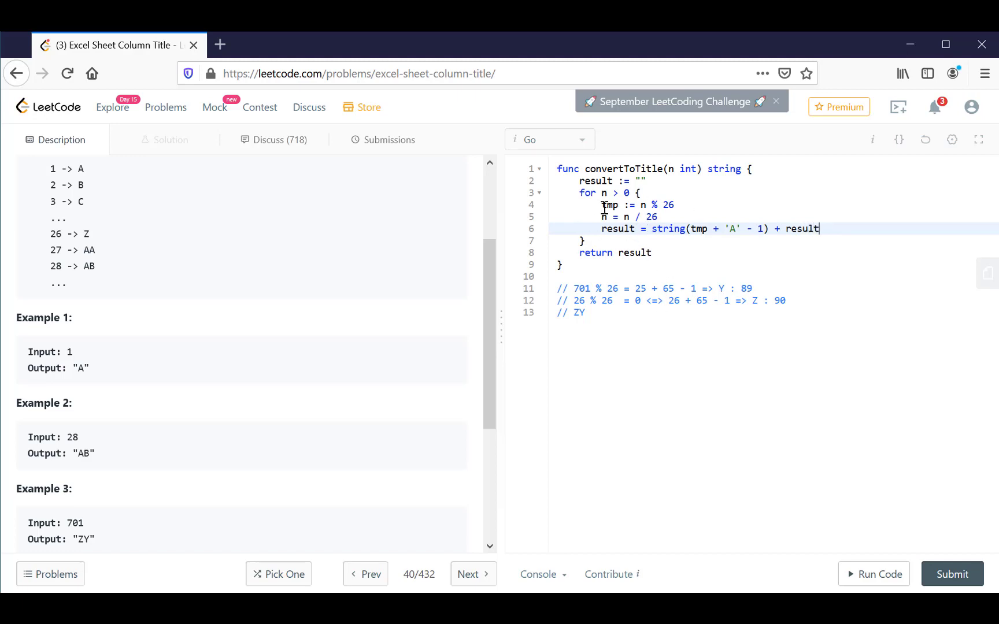
Add an if tmp == 0 block setting tmp = 26 and n = n - 1 after the division.
double_click(648, 254)
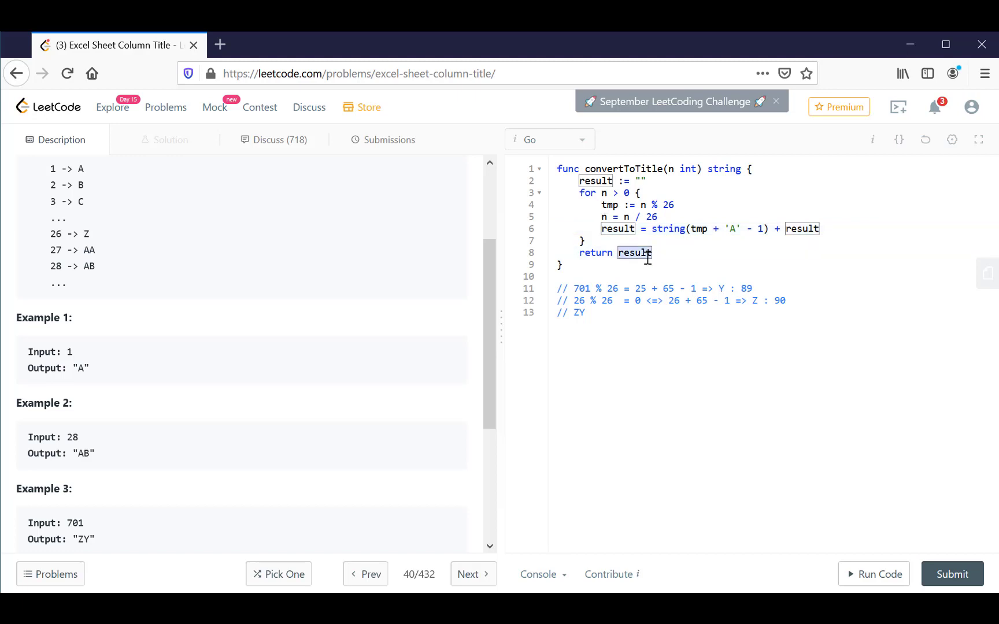
click(661, 219)
key(Return)
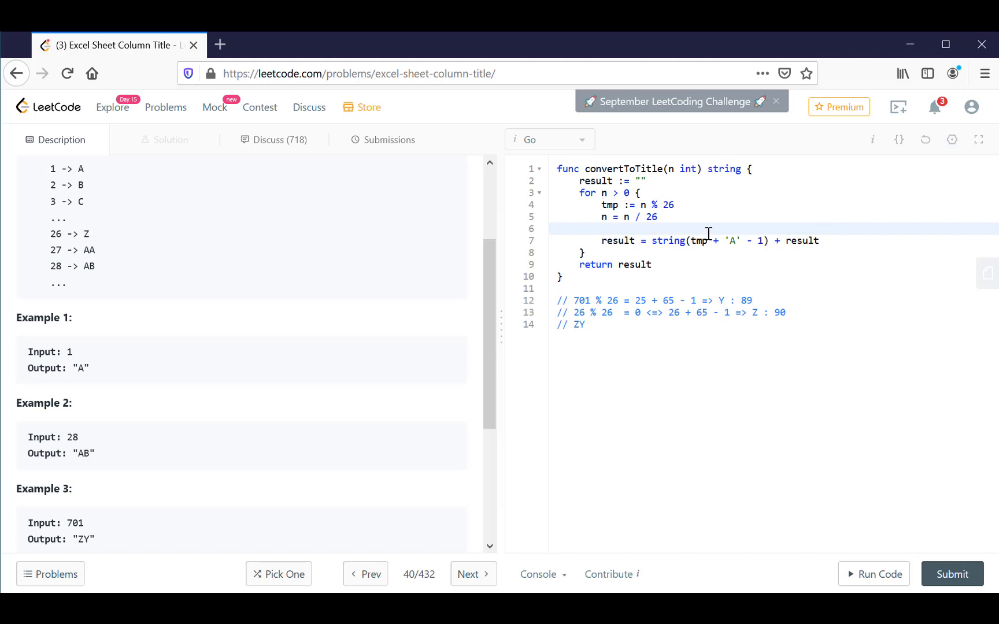
click(704, 241)
click(691, 230)
text(i)
text(f tmp == 0 )
text({)
key(Return)
text(tm)
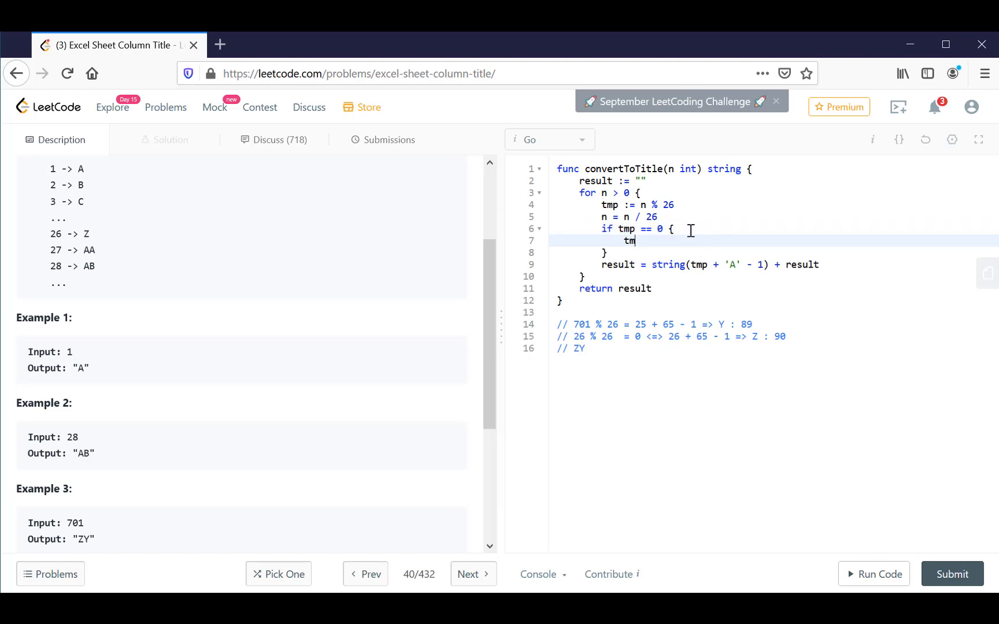
text(p = 2)
text(6)
key(Return)
text(n = n)
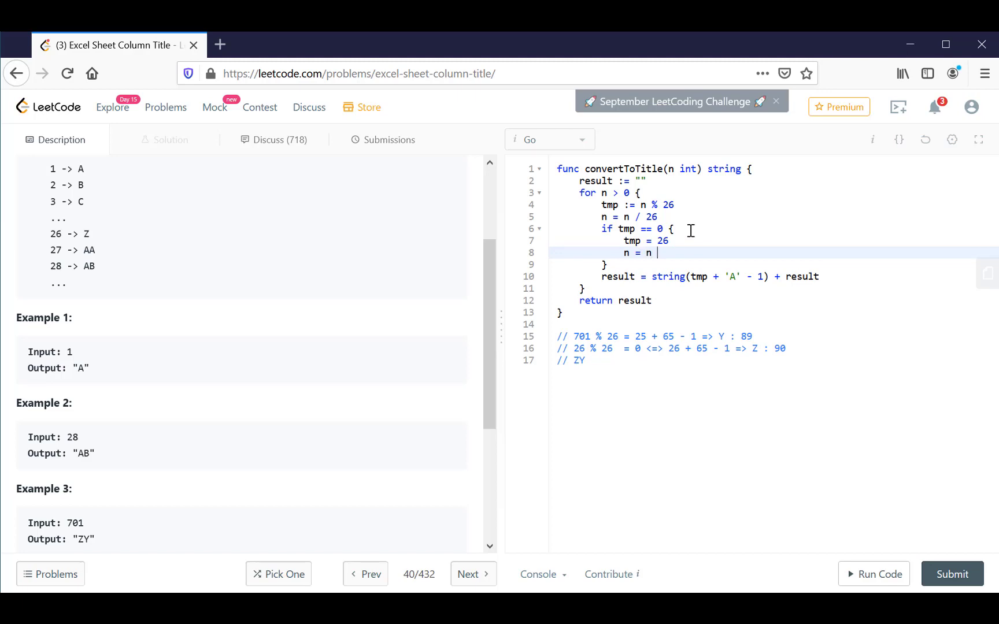
text(- )
text(1)
Highlight the 26 % 26 = 0 comment alongside the two fix lines to relate them.
drag(574, 348, 640, 348)
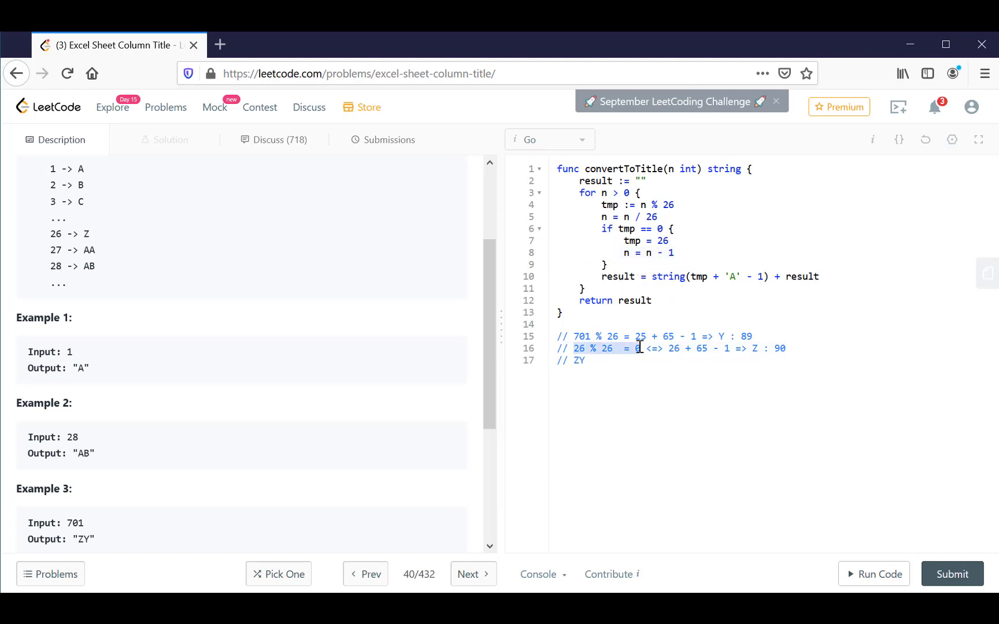
click(632, 359)
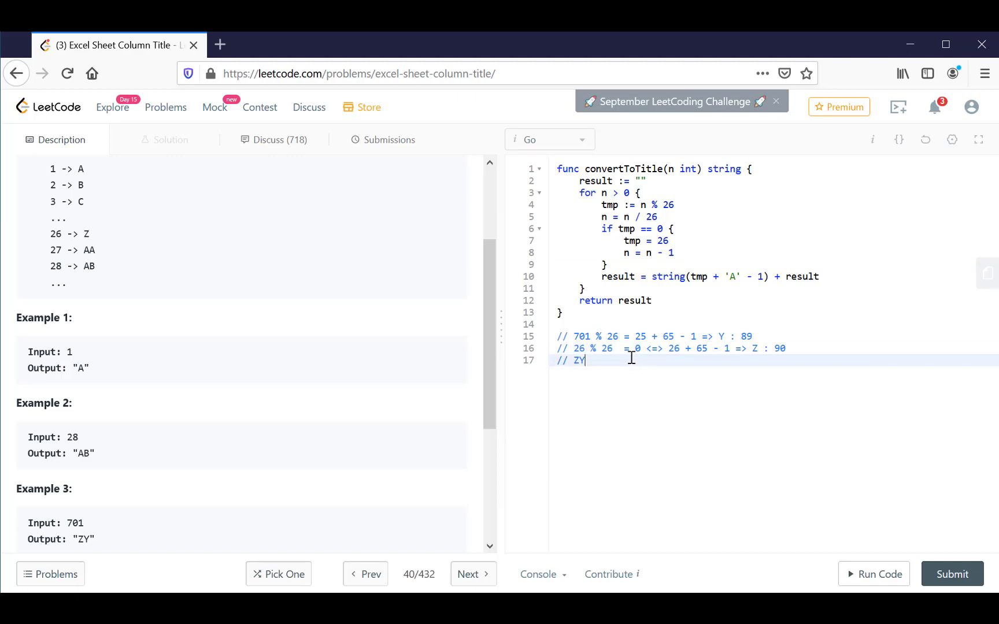
drag(574, 349, 614, 350)
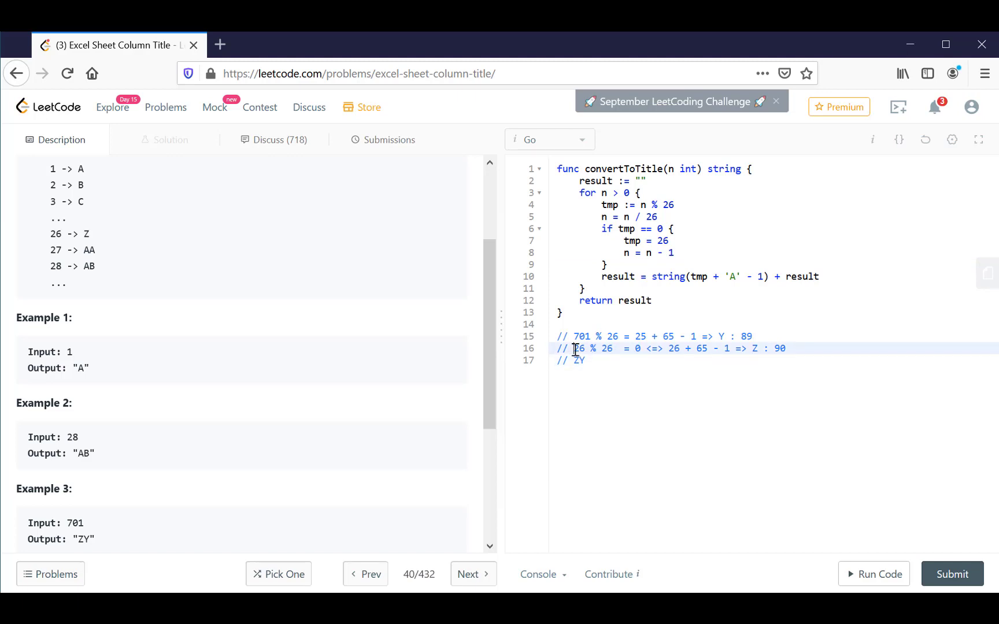
click(603, 361)
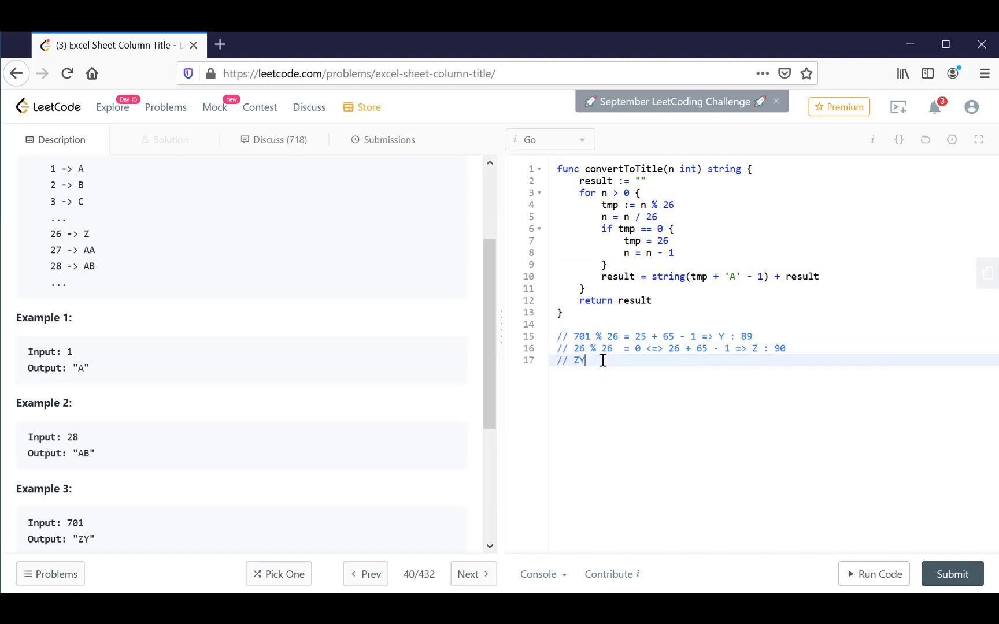
drag(623, 241, 676, 254)
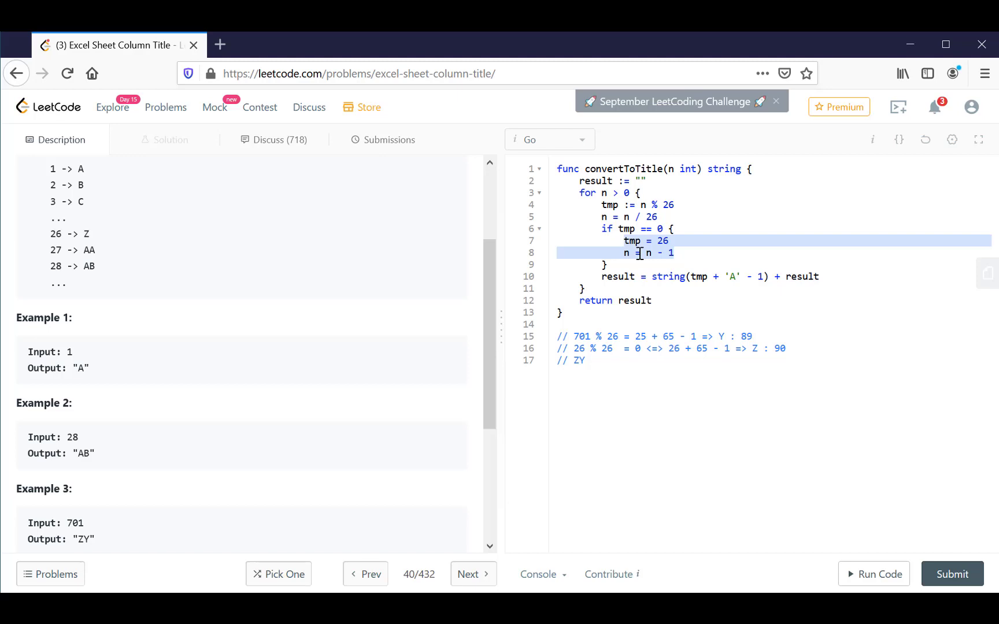
click(663, 253)
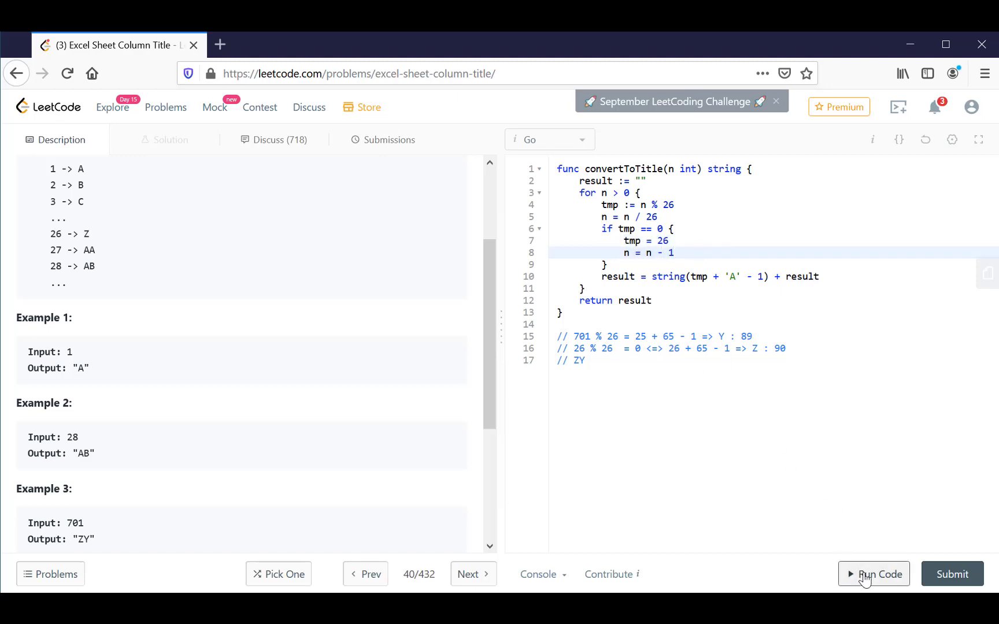
Run the sample test, change the test case input from 1 to 701, and run again.
click(866, 579)
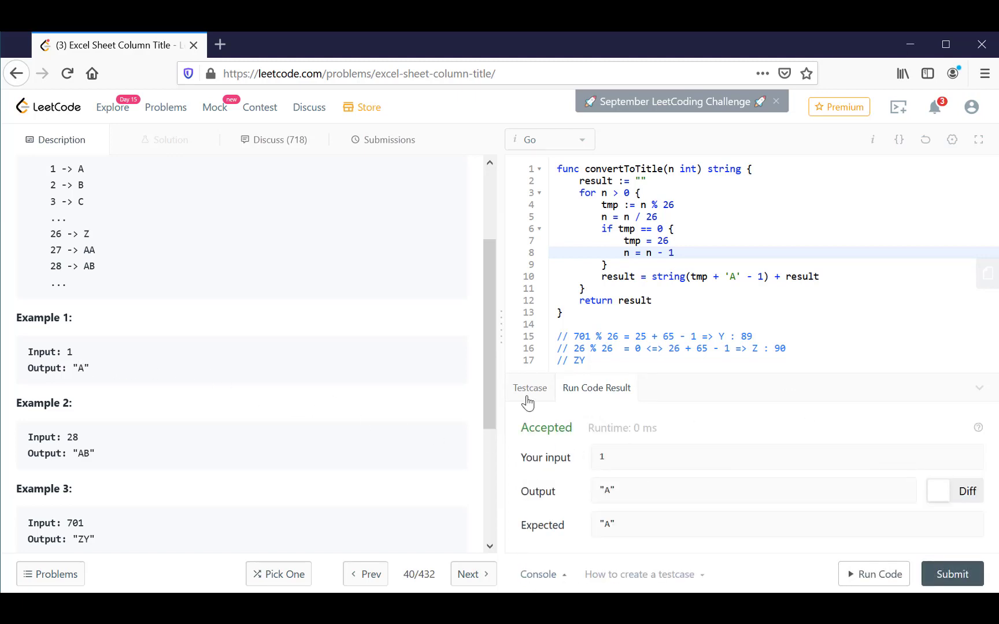
click(527, 398)
click(565, 456)
key(ctrl+a)
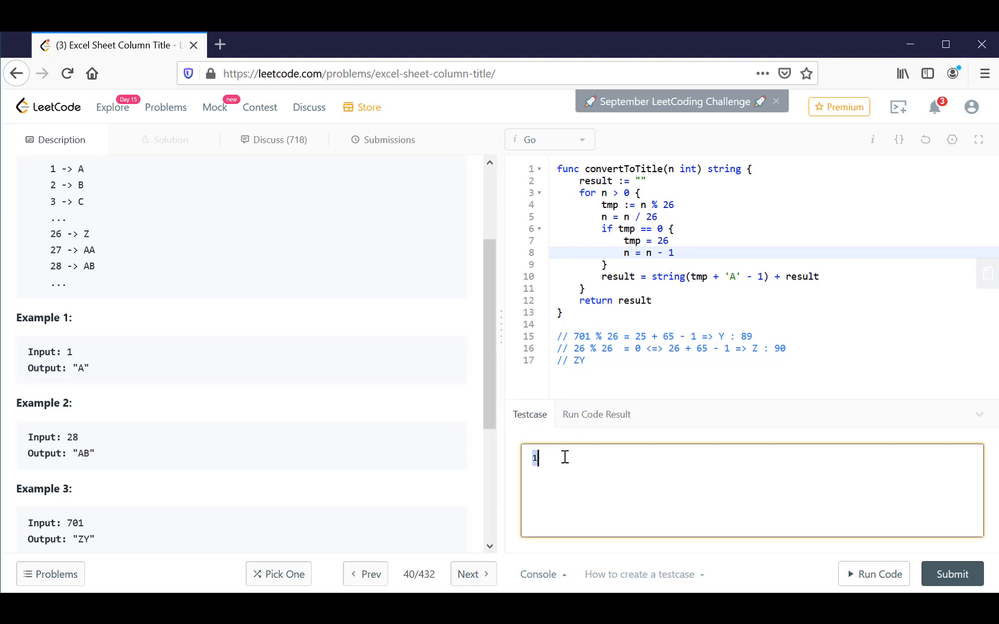
text(701)
click(878, 574)
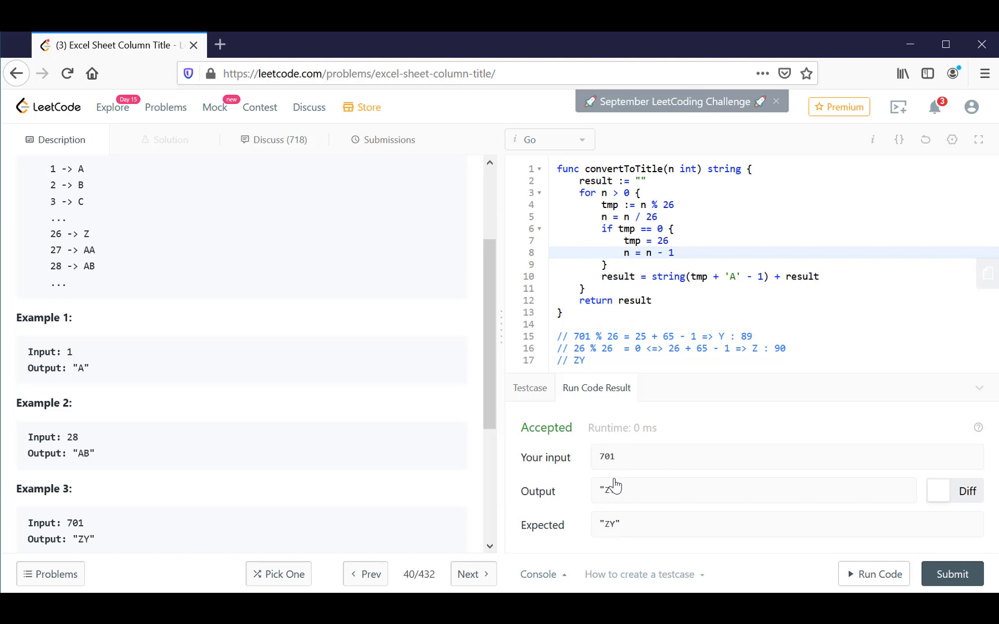
Delete the n = n - 1 line and run, getting Wrong Answer 'AZY' for 701.
drag(625, 253, 697, 252)
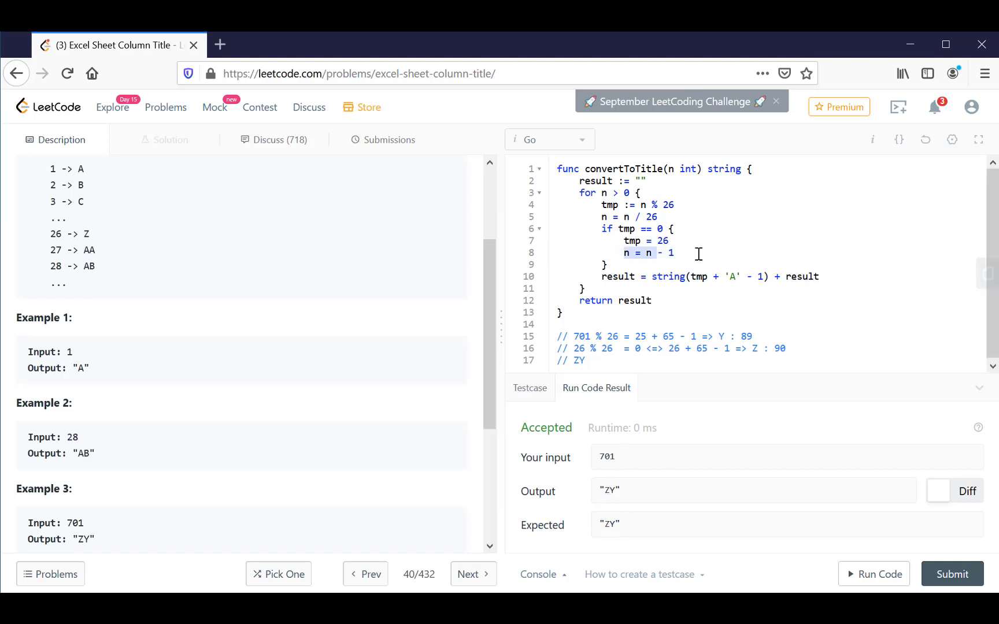
key(BackSpace)
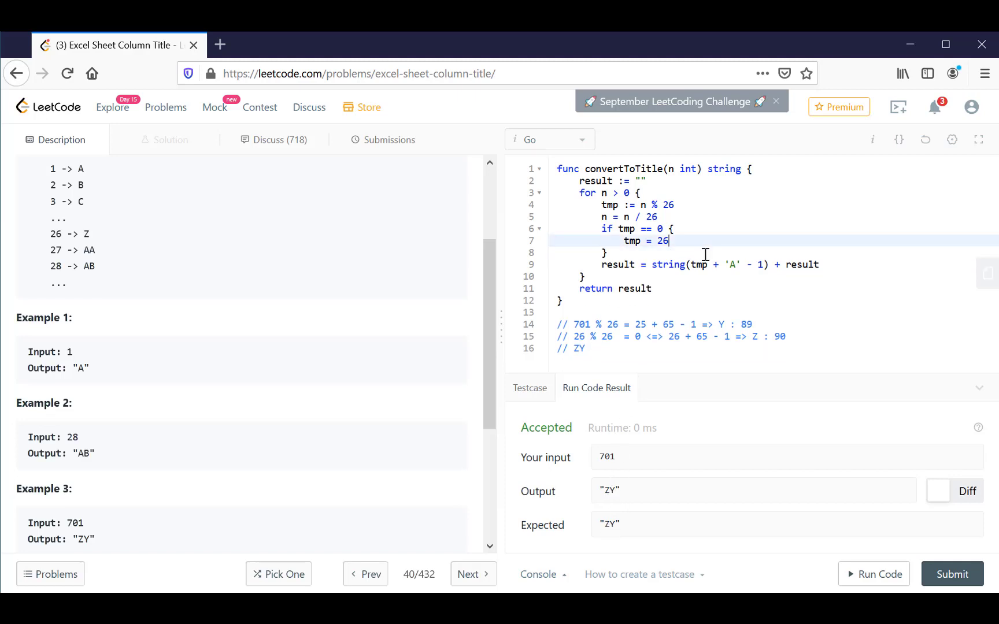
key(BackSpace)
key(BackSpace)
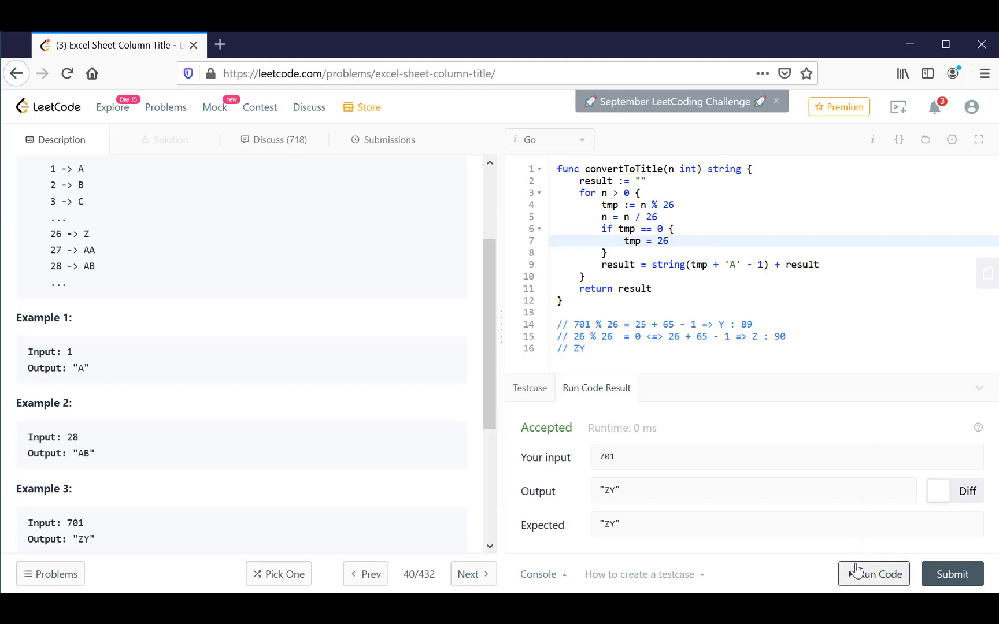
click(861, 574)
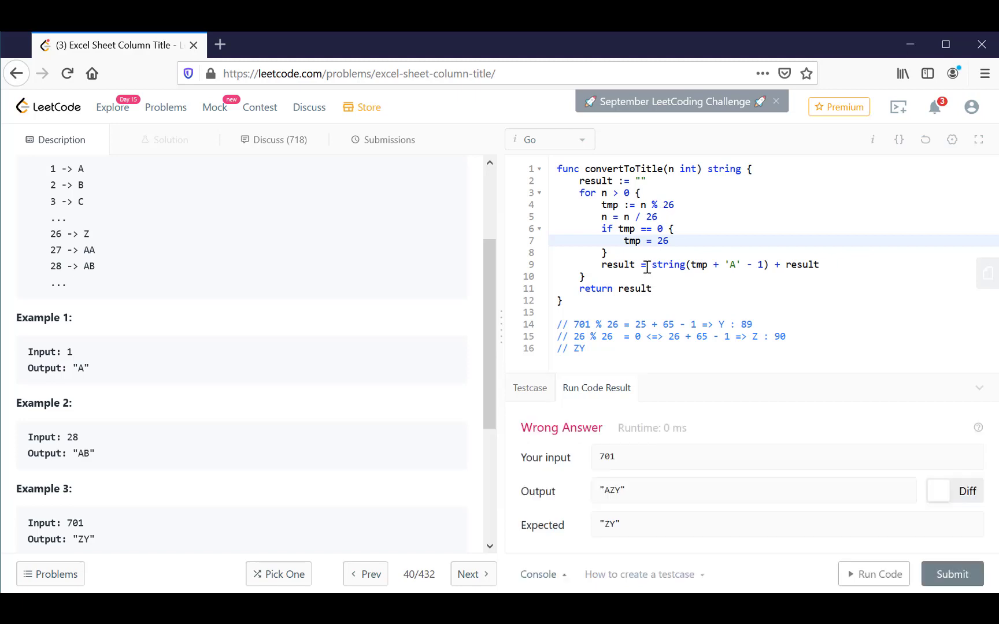
drag(604, 491, 610, 491)
double_click(609, 491)
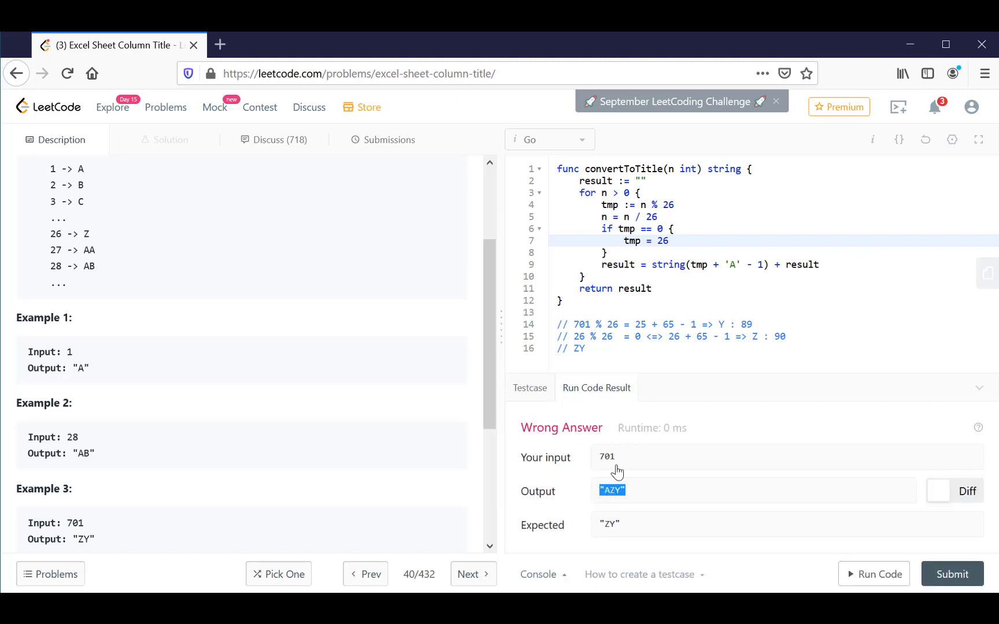
Restore the n = n - 1 line under tmp = 26.
click(674, 242)
key(Return)
text(n)
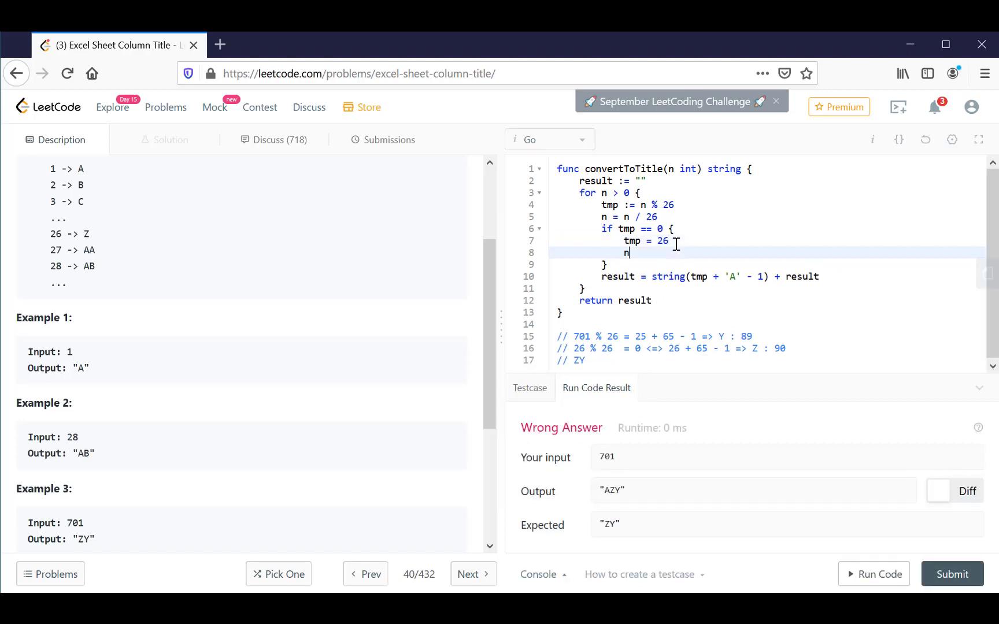
text(- 1)
key(BackSpace)
key(BackSpace)
key(BackSpace)
Submit the Go solution and get Accepted at 0 ms runtime and 2.1 MB memory.
click(941, 561)
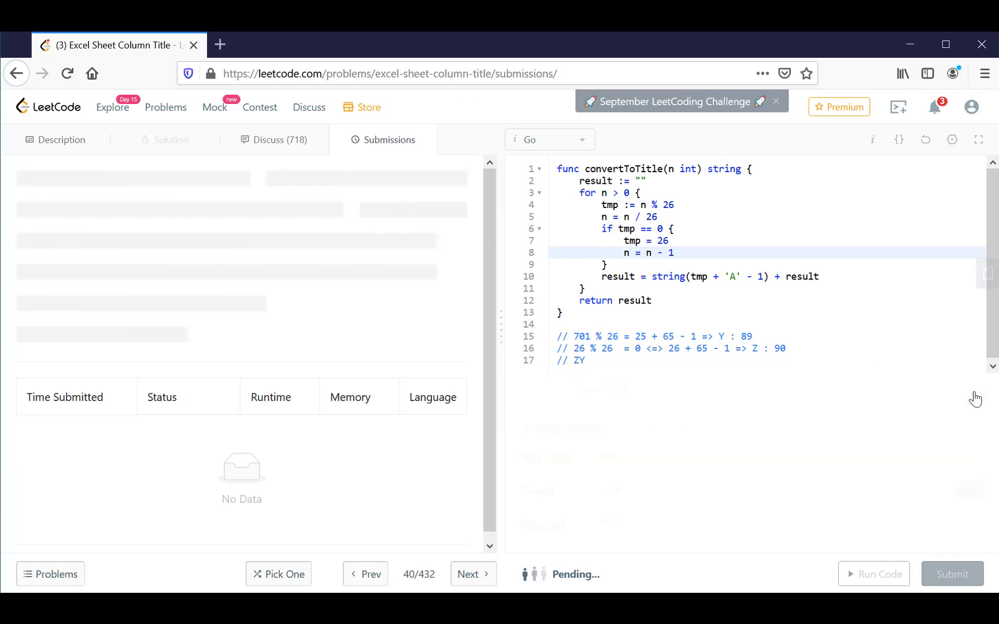
click(636, 360)
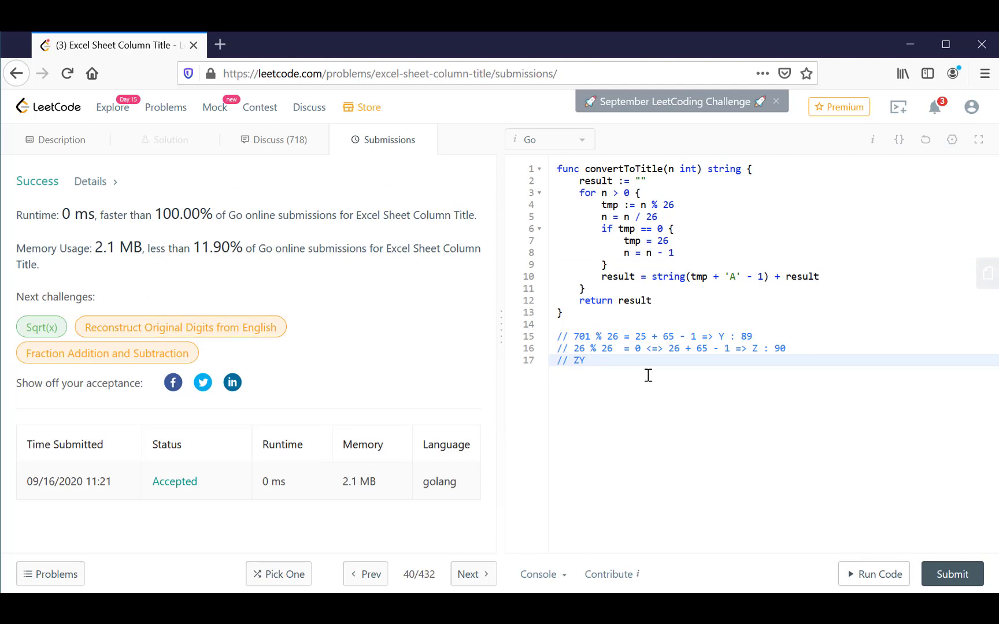
Add '// O (n / 26)' time and '// O (1)' space complexity comments after // ZY.
key(Return)
text(// )
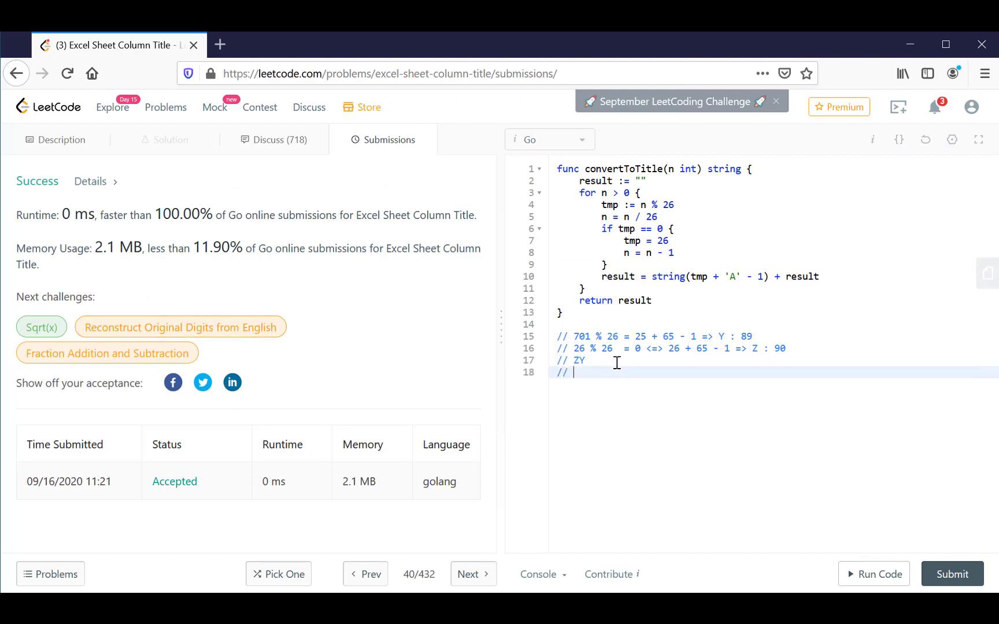
text(0 ()
text(n / 2)
text(6))
key(Return)
text(// O)
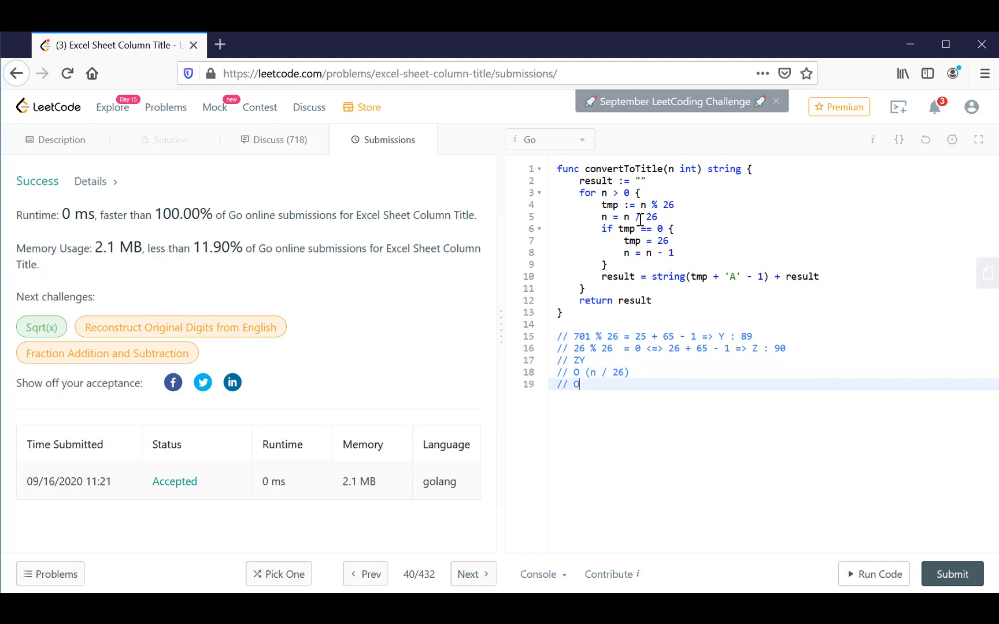
text( ()
text(1)
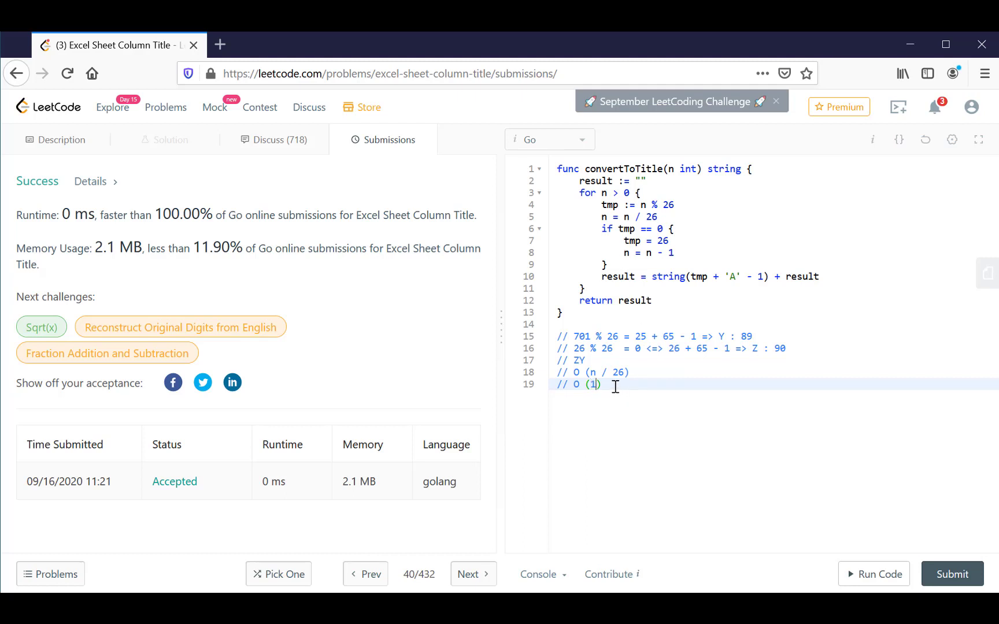